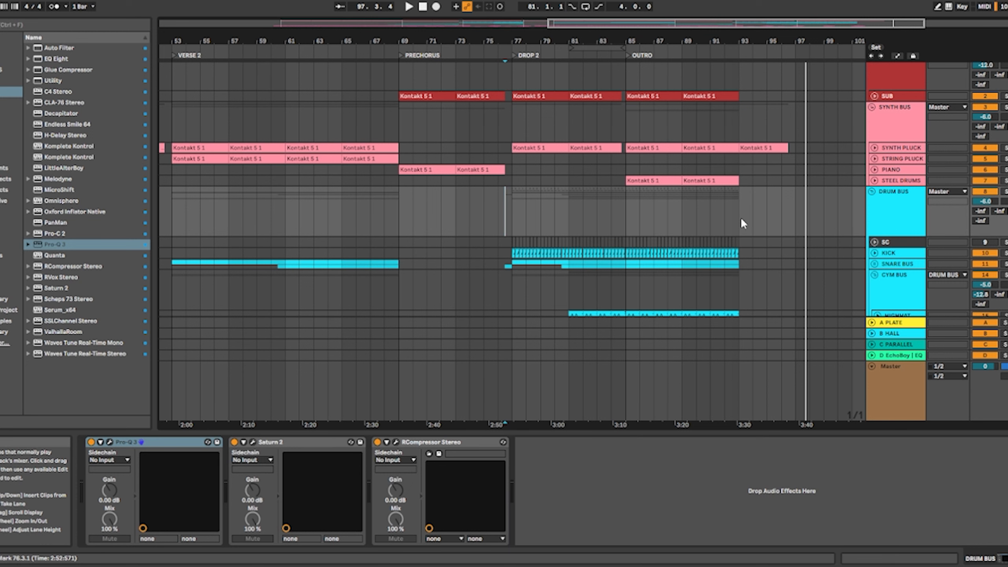
pyautogui.scroll(-4, 734, 215)
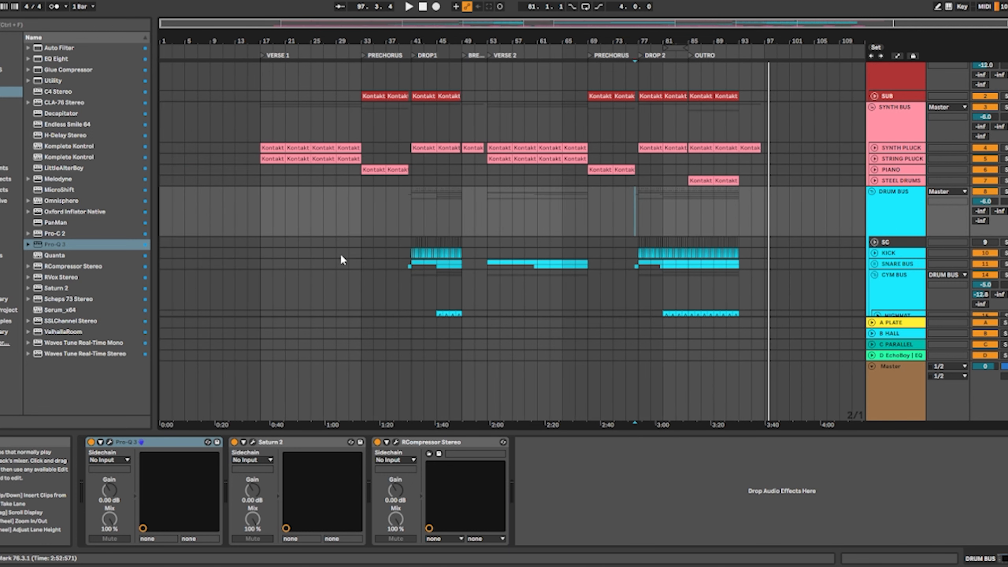
pyautogui.moveTo(241, 232)
pyautogui.mouseDown()
pyautogui.moveTo(552, 153)
pyautogui.moveTo(794, 131)
pyautogui.mouseUp()
pyautogui.click(788, 157)
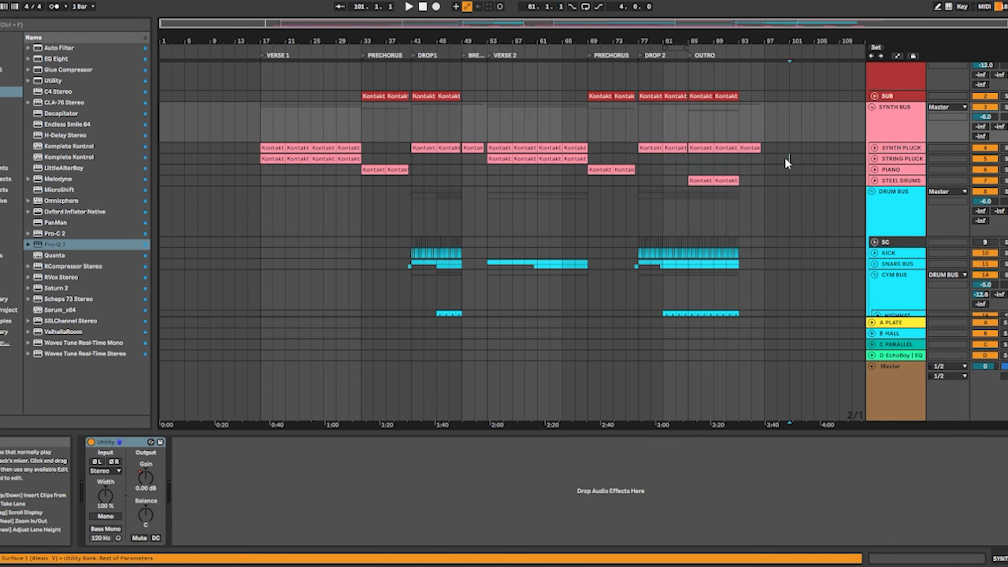
pyautogui.click(786, 160)
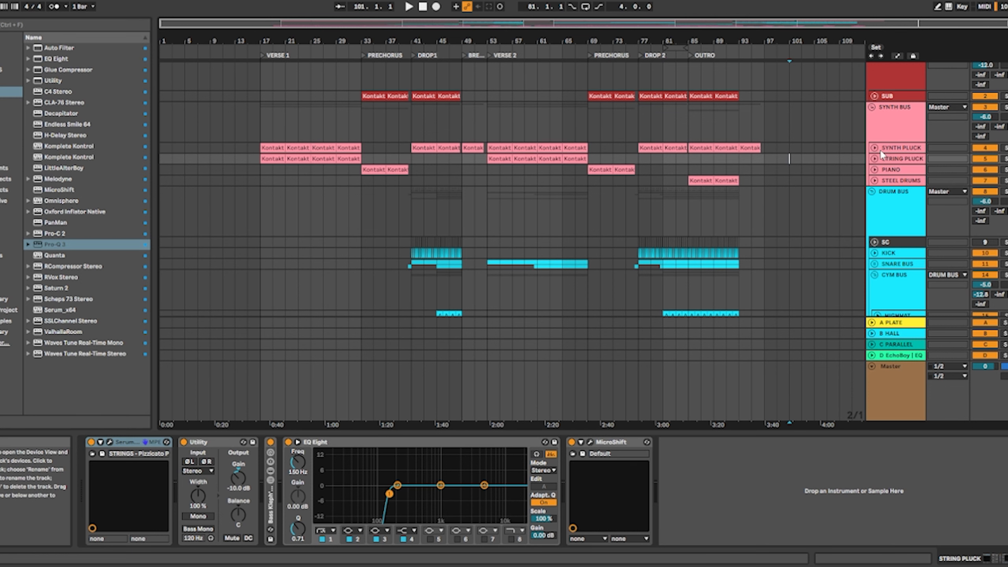
# Unfold the SYNTH PLUCK track and examine its note pattern from the Break through Drop 2.
pyautogui.scroll(1, 878, 137)
pyautogui.click(874, 159)
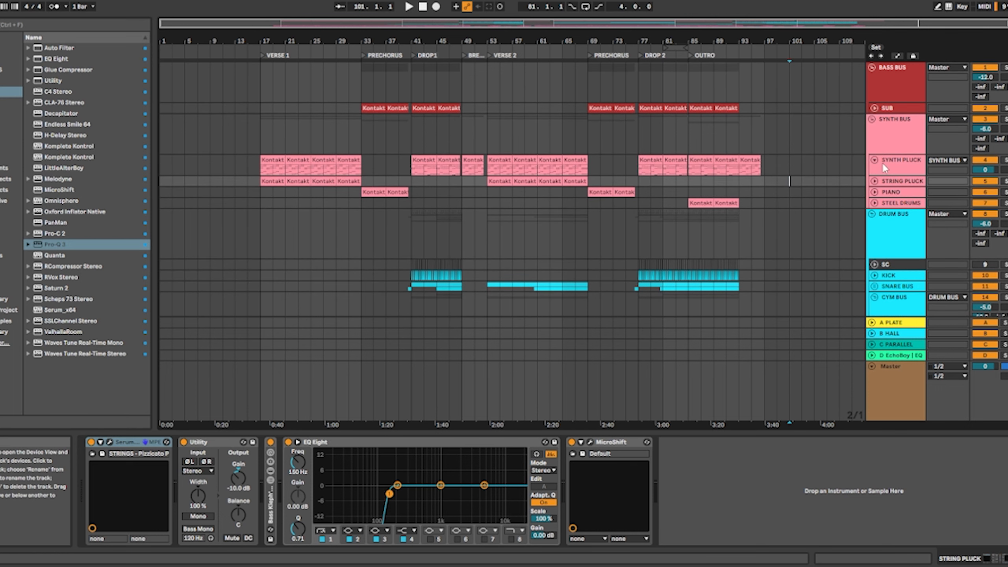
pyautogui.click(875, 160)
pyautogui.click(875, 159)
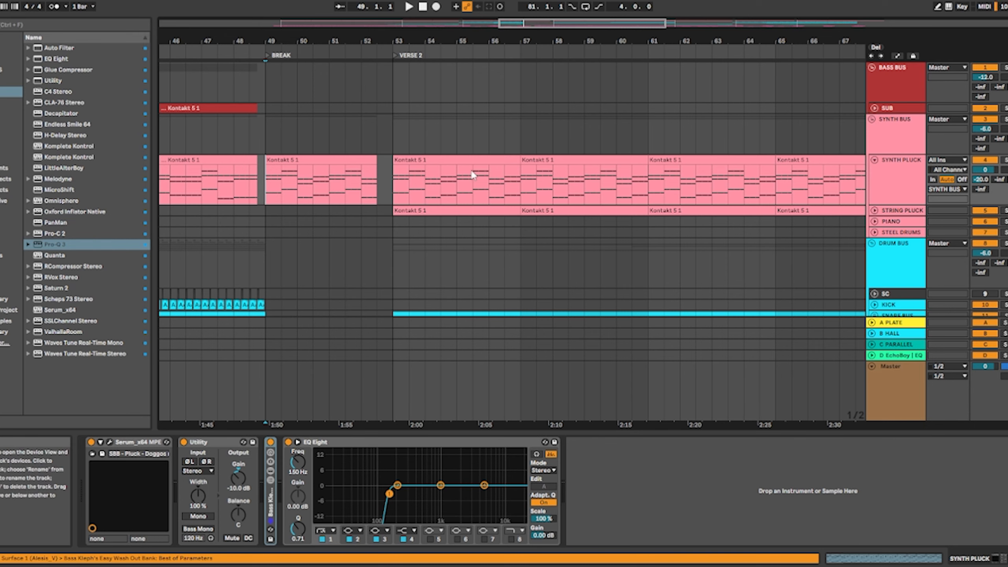
pyautogui.scroll(-3, 472, 174)
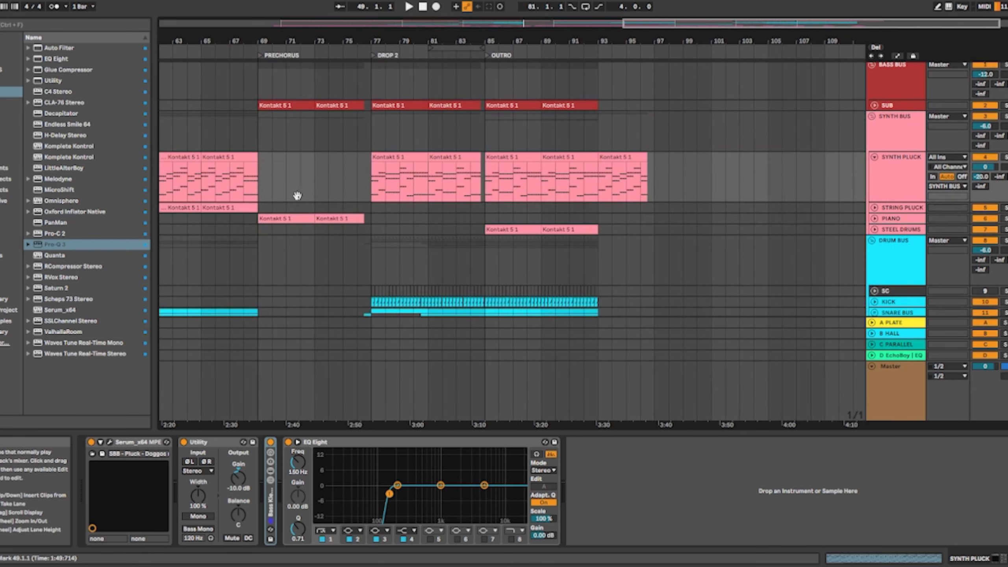
pyautogui.scroll(5, 406, 180)
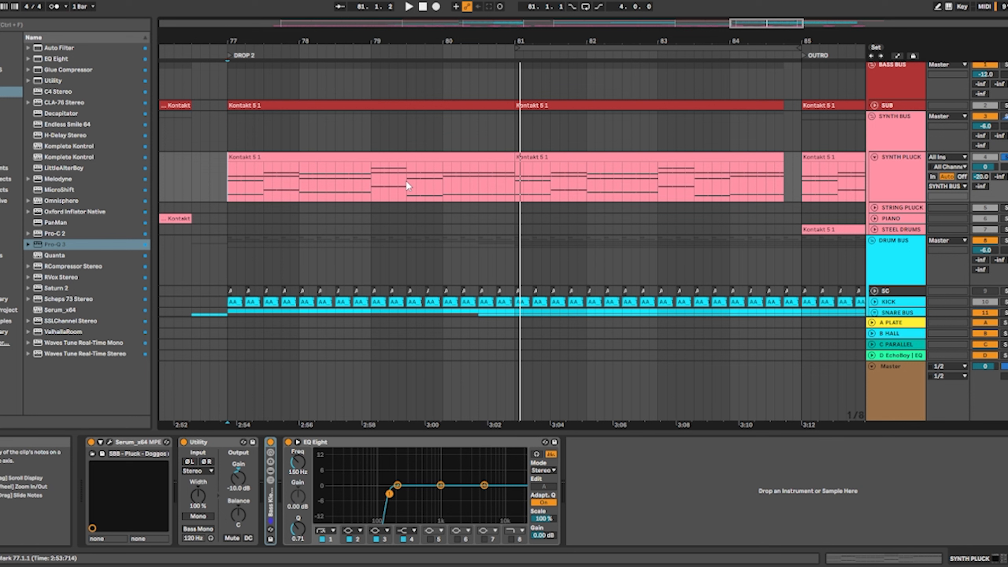
pyautogui.moveTo(224, 186); pyautogui.dragTo(409, 187)
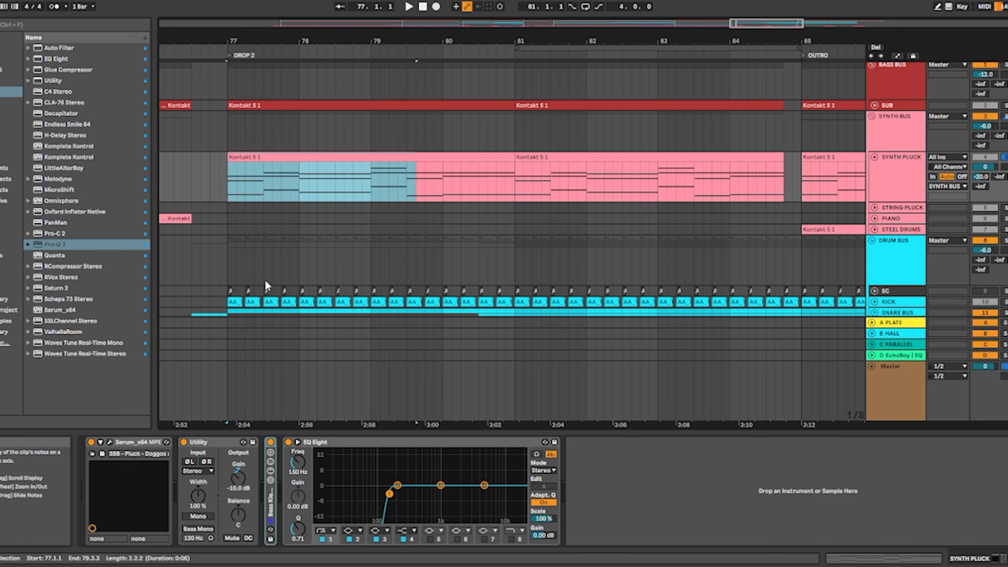
pyautogui.moveTo(217, 302); pyautogui.dragTo(363, 271)
pyautogui.click(364, 271)
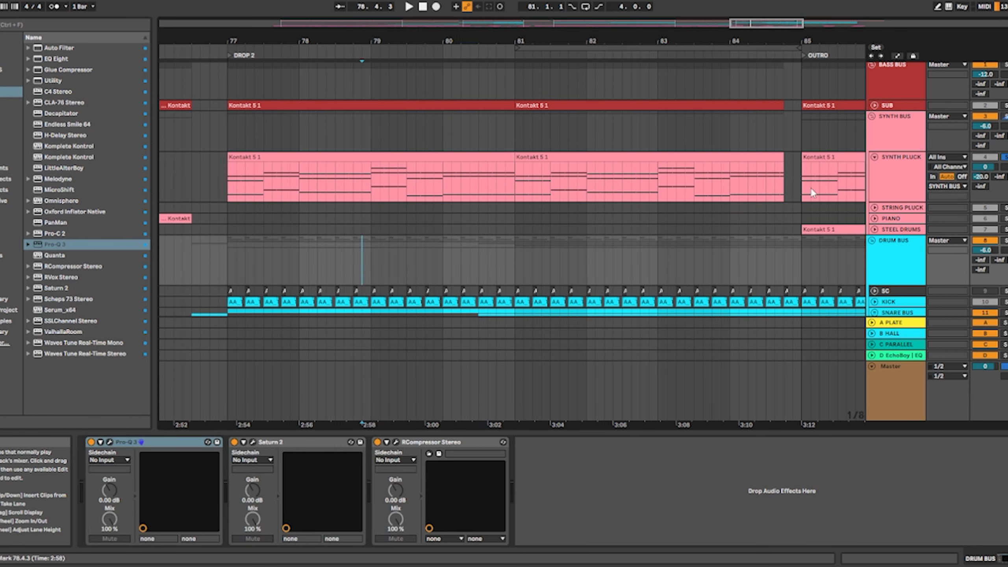
# Open the Serum instrument on the SYNTH PLUCK track and review its oscillator, FX and Matrix settings.
pyautogui.click(901, 176)
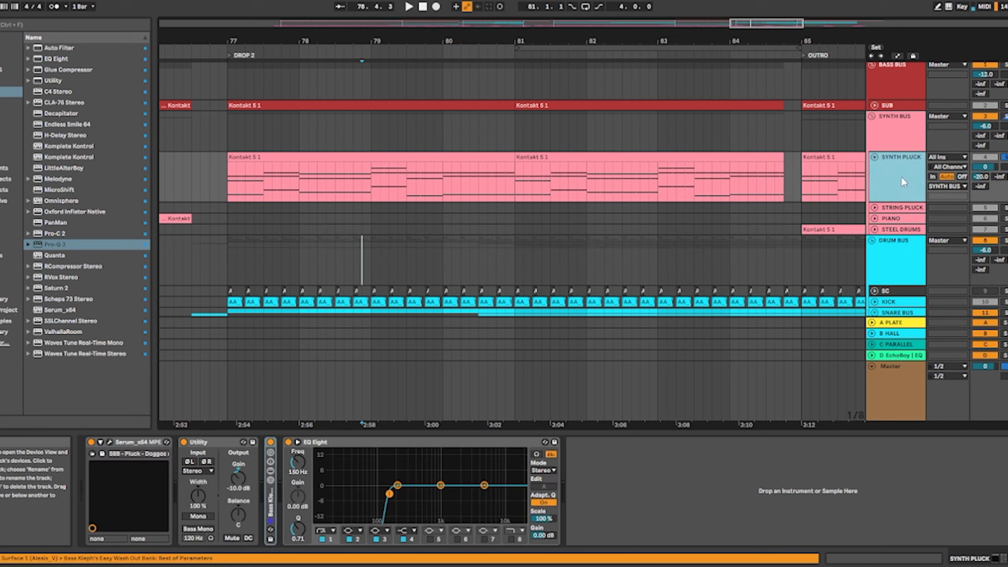
pyautogui.click(109, 440)
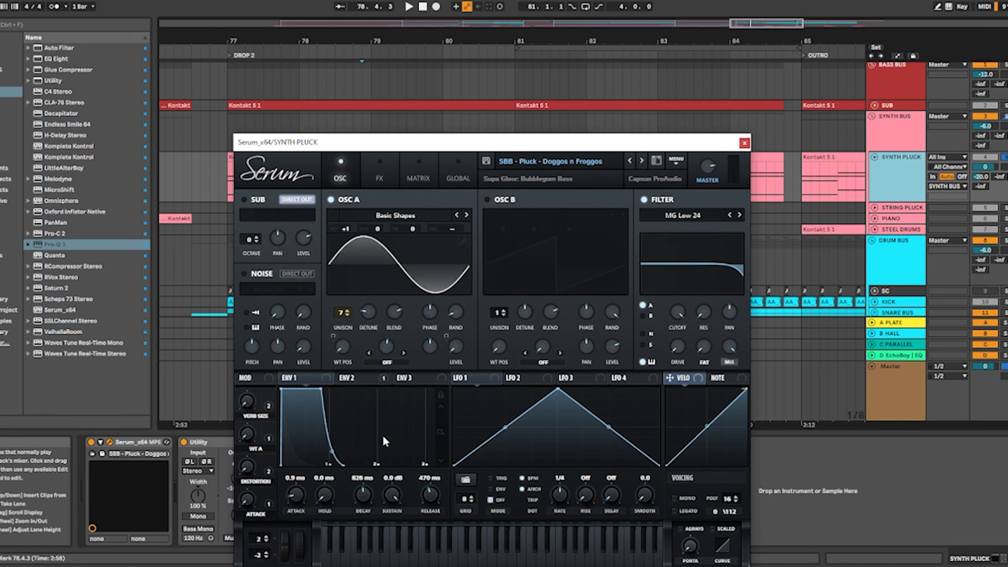
pyautogui.click(381, 177)
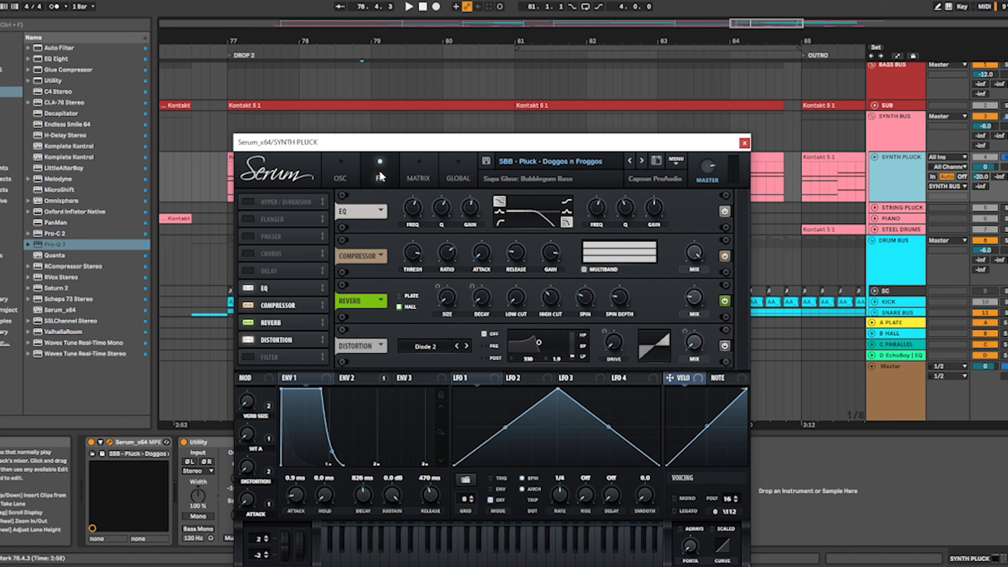
pyautogui.click(409, 169)
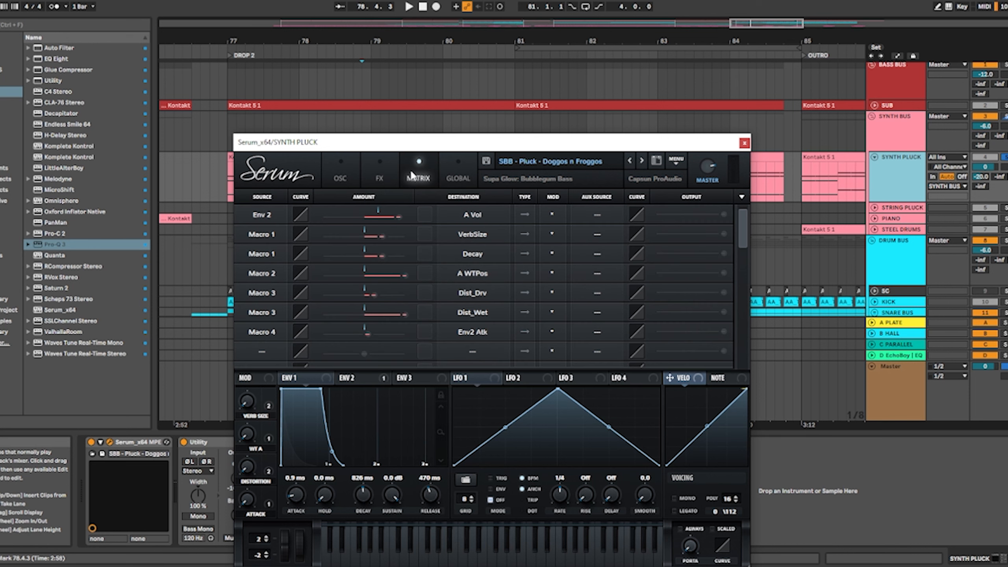
pyautogui.click(451, 180)
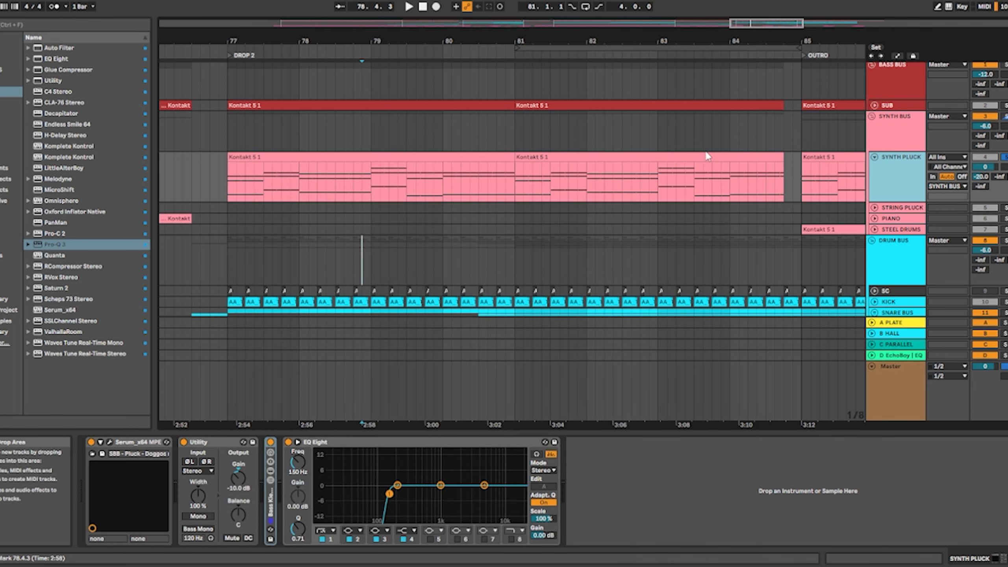
# Unfold the STEEL DRUMS track and place the insertion marker at the start of its Outro clip.
pyautogui.scroll(-5, 708, 156)
pyautogui.moveTo(734, 242); pyautogui.dragTo(594, 232)
pyautogui.scroll(3, 609, 226)
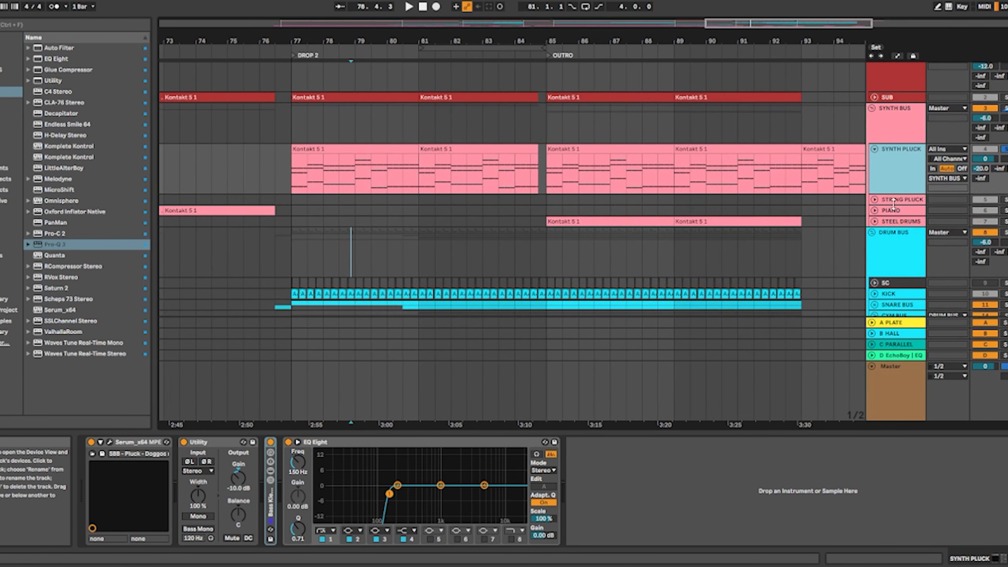
pyautogui.click(874, 221)
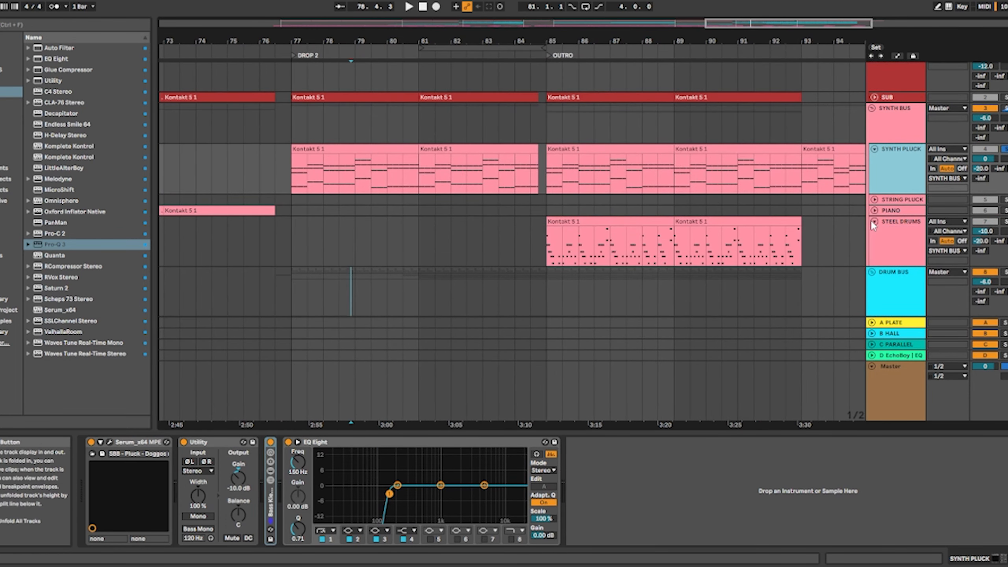
pyautogui.click(543, 241)
pyautogui.scroll(3, 555, 240)
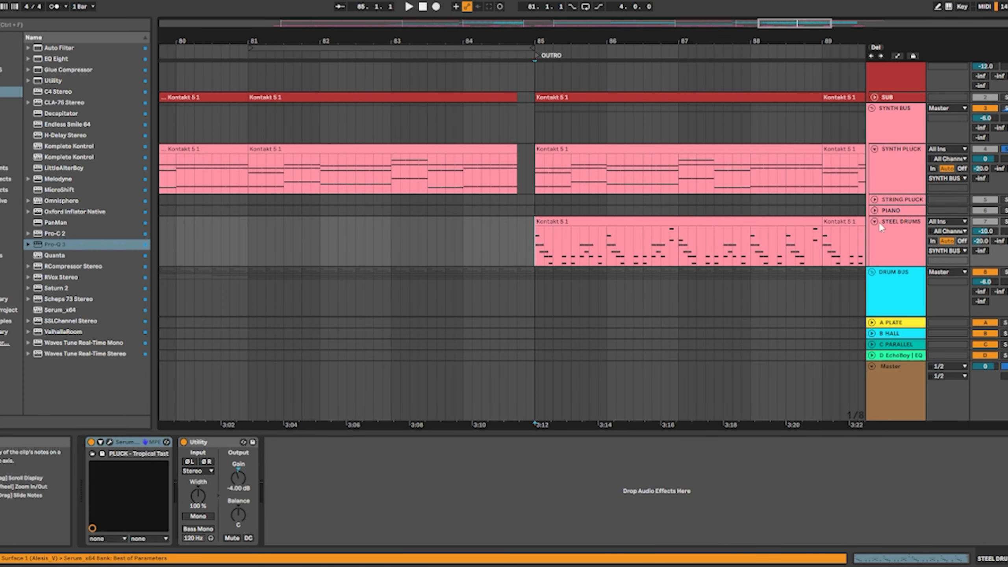
# Open Serum on the STEEL DRUMS track and review its EXHALE AA preset list, FX and Matrix settings.
pyautogui.click(110, 443)
pyautogui.click(576, 112)
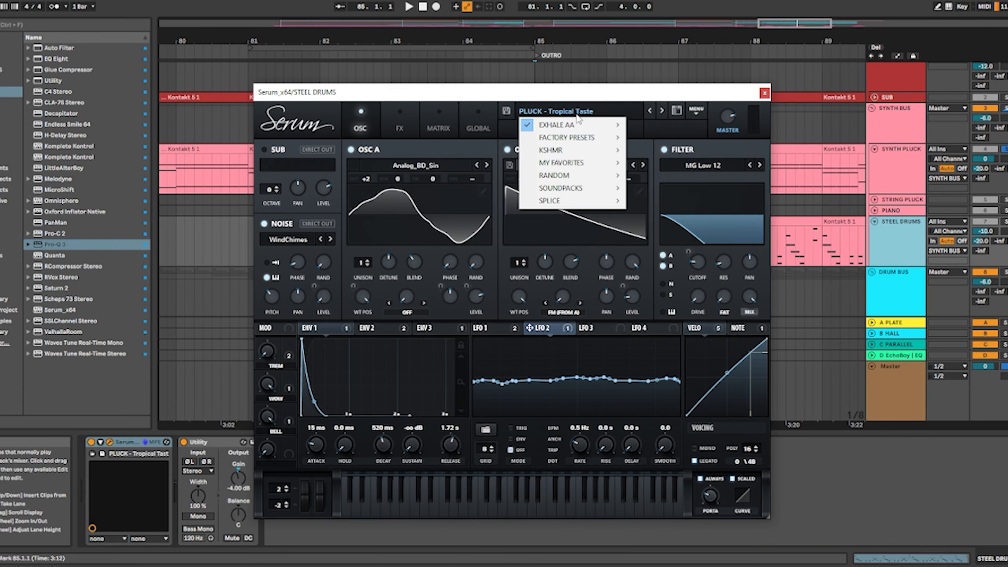
pyautogui.moveTo(577, 125)
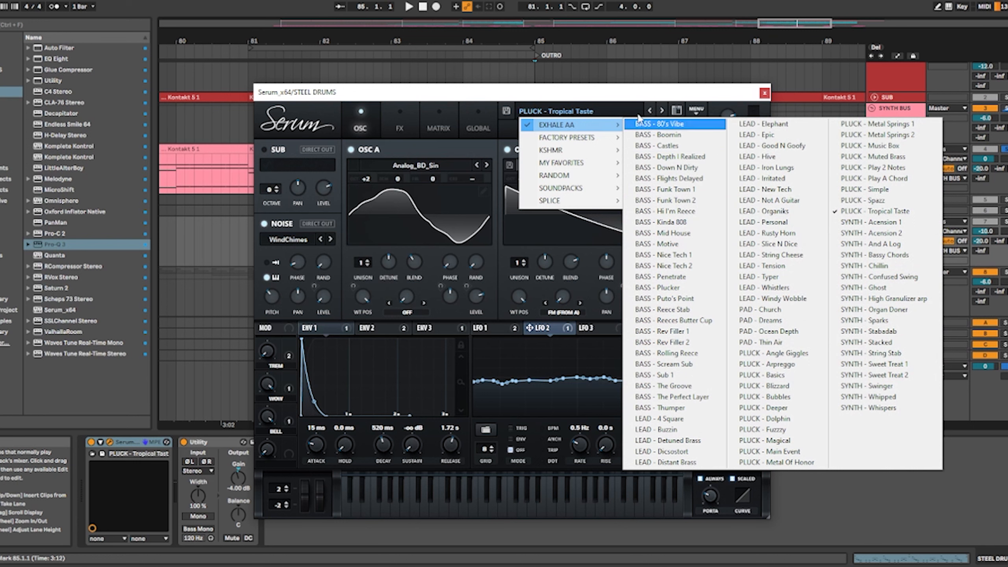
pyautogui.click(598, 98)
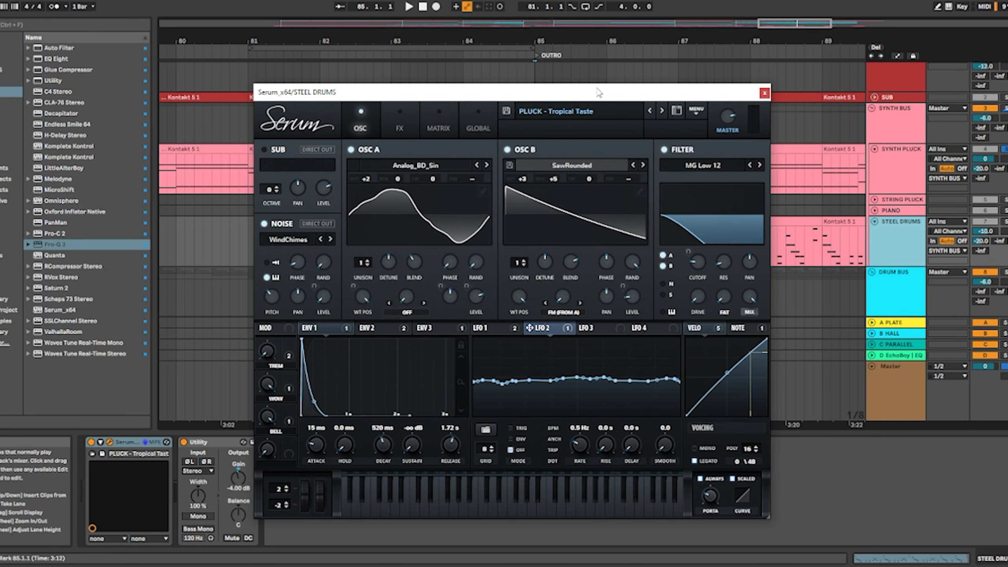
pyautogui.click(409, 119)
pyautogui.click(429, 116)
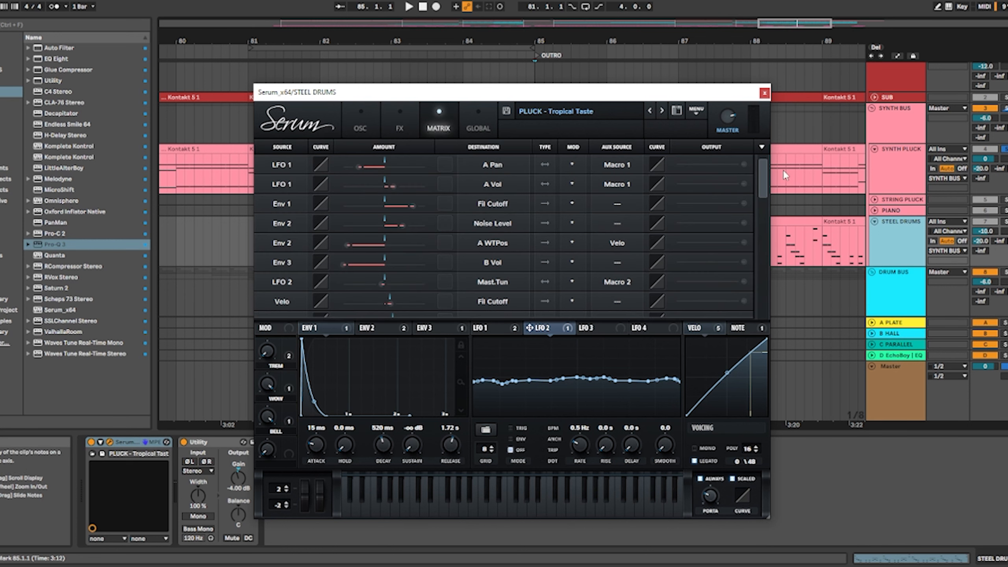
pyautogui.moveTo(764, 176); pyautogui.dragTo(761, 205)
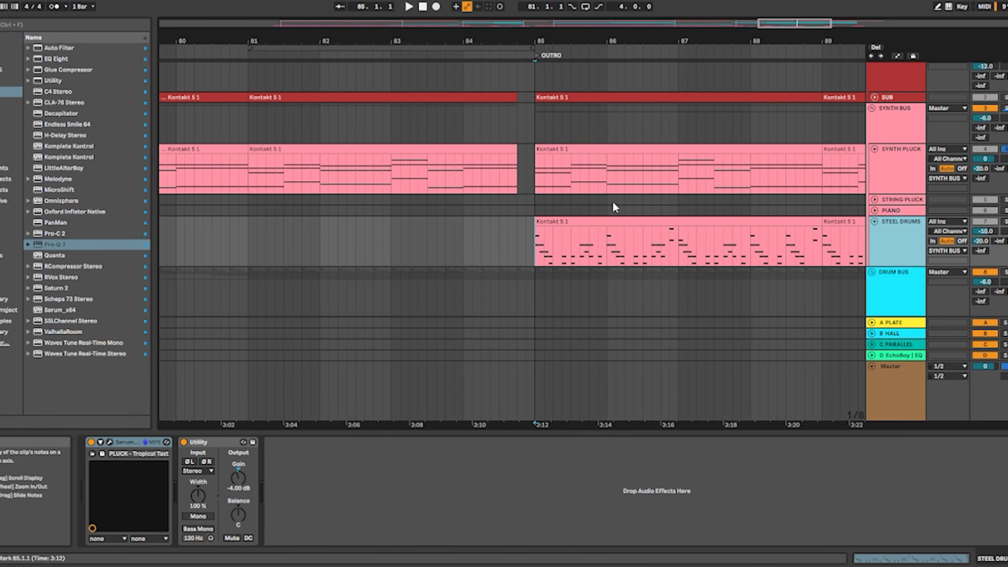
# Examine the notes of the first STEEL DRUMS clip and play the soloed track from the start of the Outro.
pyautogui.doubleClick(617, 223)
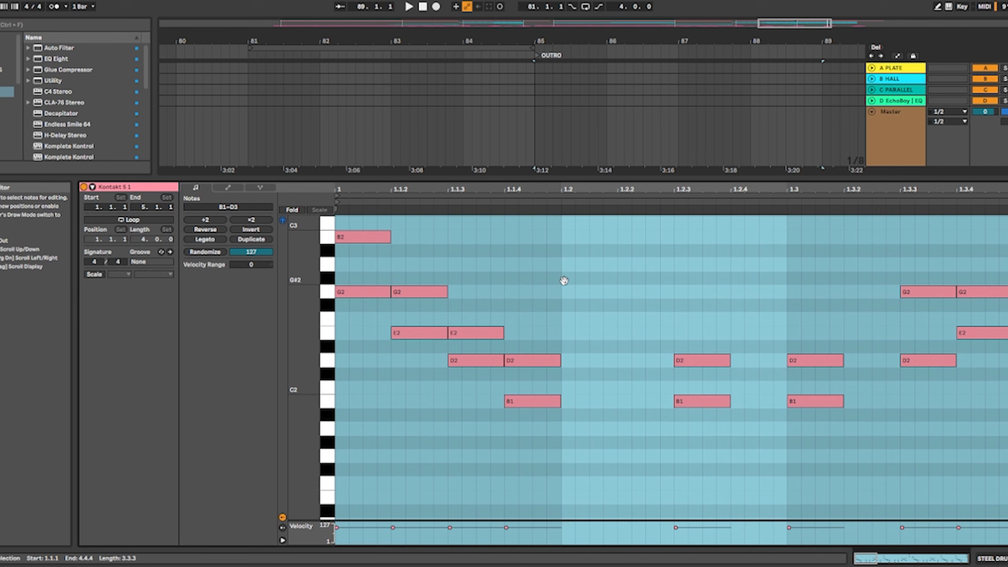
pyautogui.scroll(3, 564, 281)
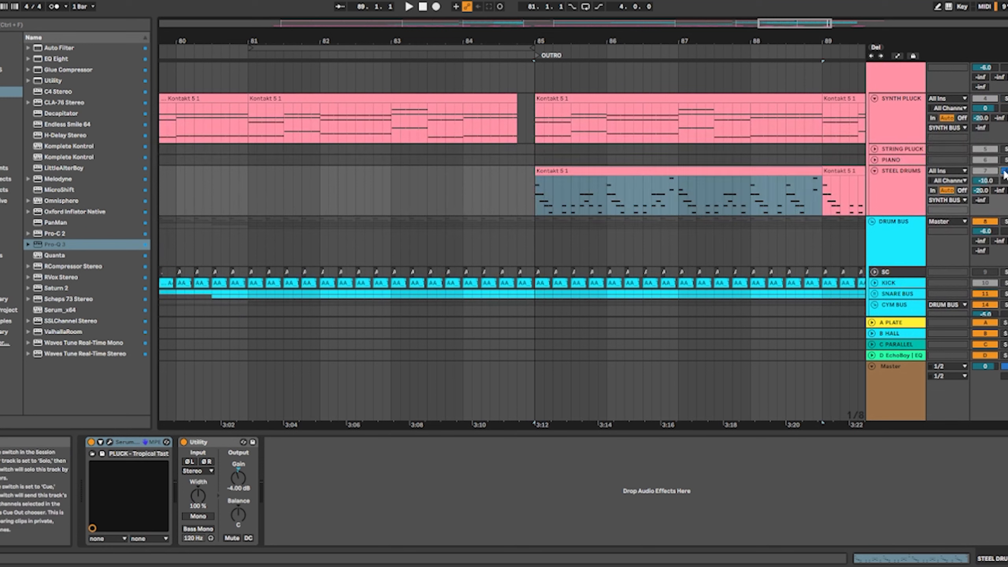
pyautogui.click(534, 197)
pyautogui.click(536, 198)
pyautogui.press('space')
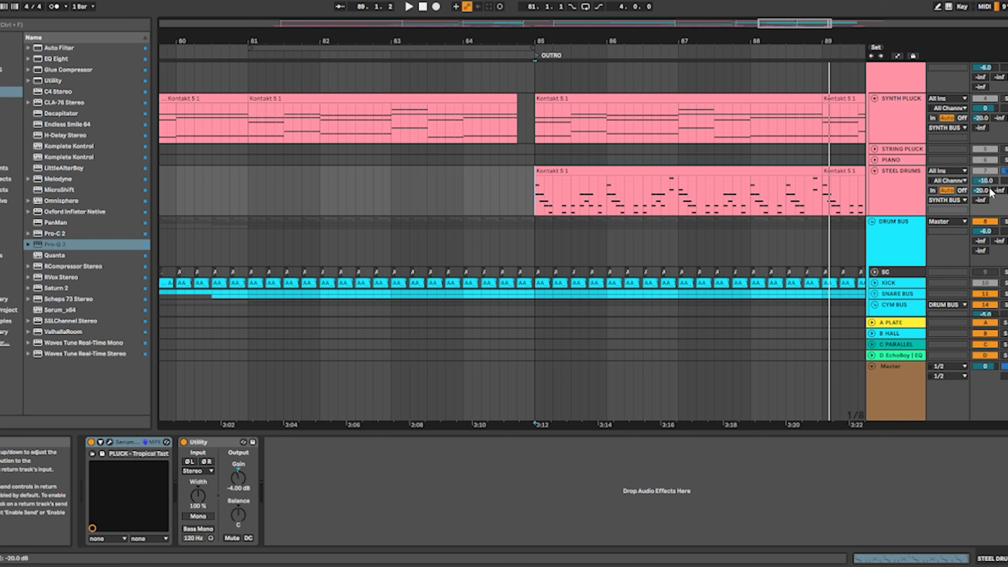
# Show the device chain of the A PLATE return track, and return to the STEEL DRUMS devices.
pyautogui.click(904, 325)
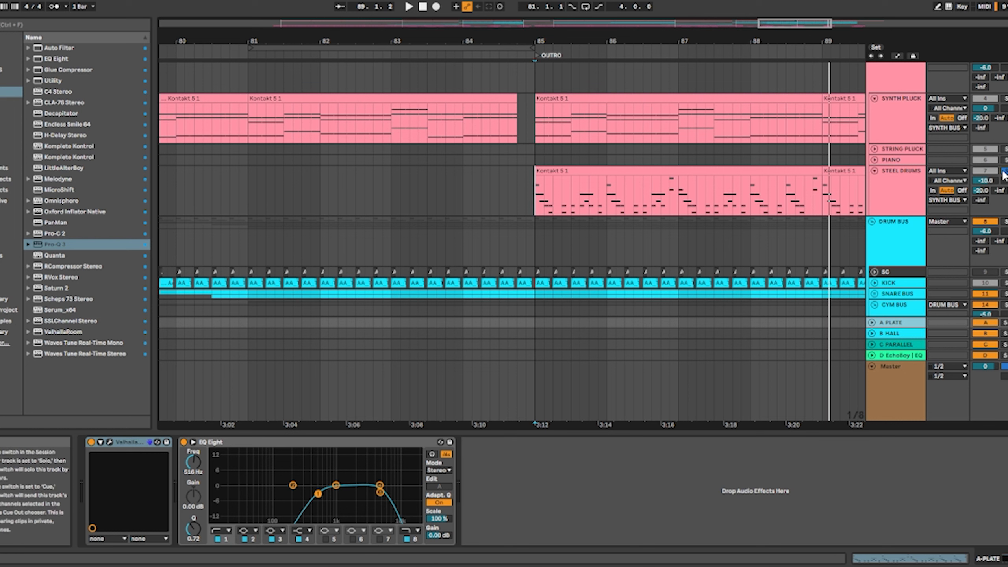
pyautogui.click(915, 196)
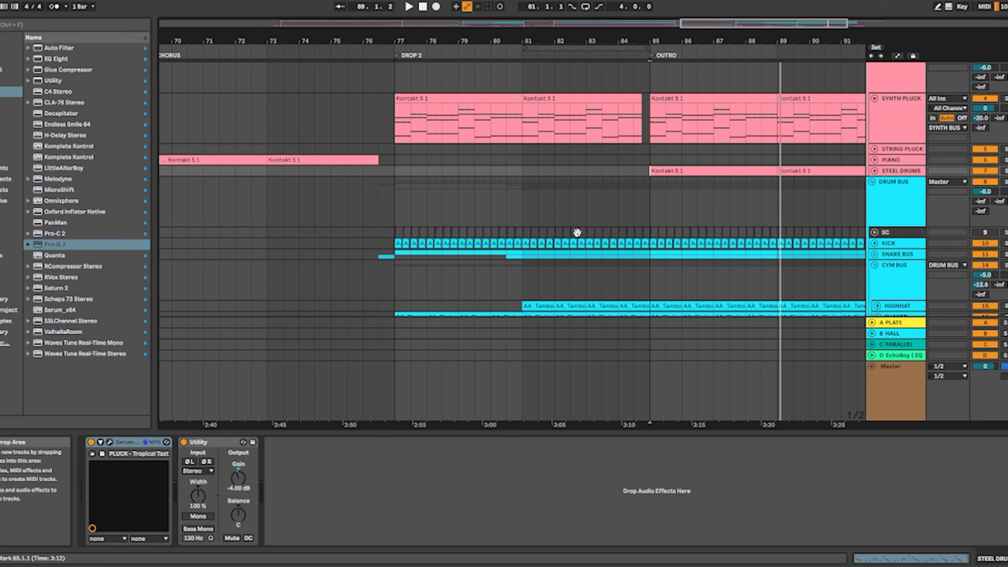
# Play the soloed DRUM BUS from the start of Drop 2 at bar 77.
pyautogui.scroll(-3, 577, 233)
pyautogui.click(874, 198)
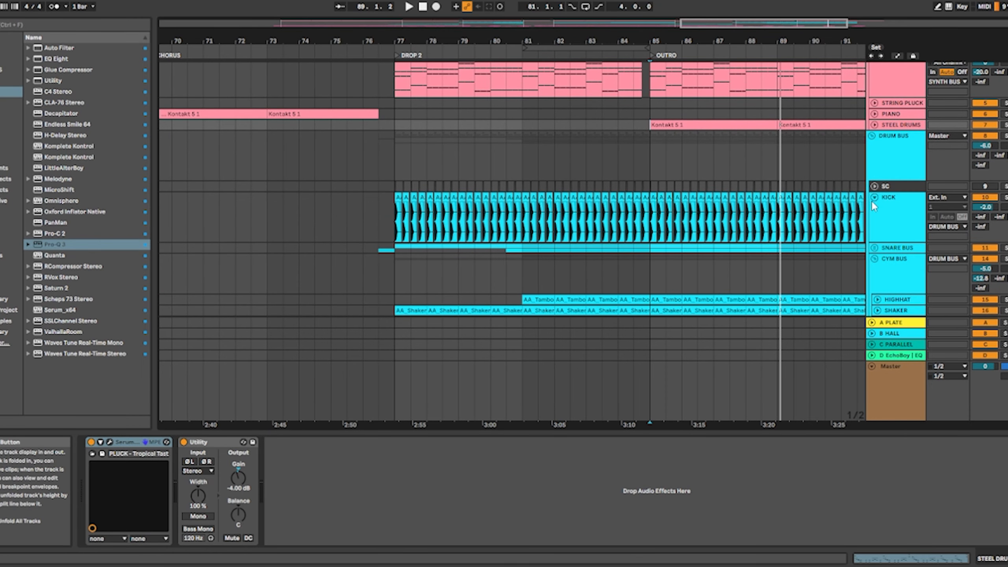
pyautogui.click(874, 200)
pyautogui.click(395, 228)
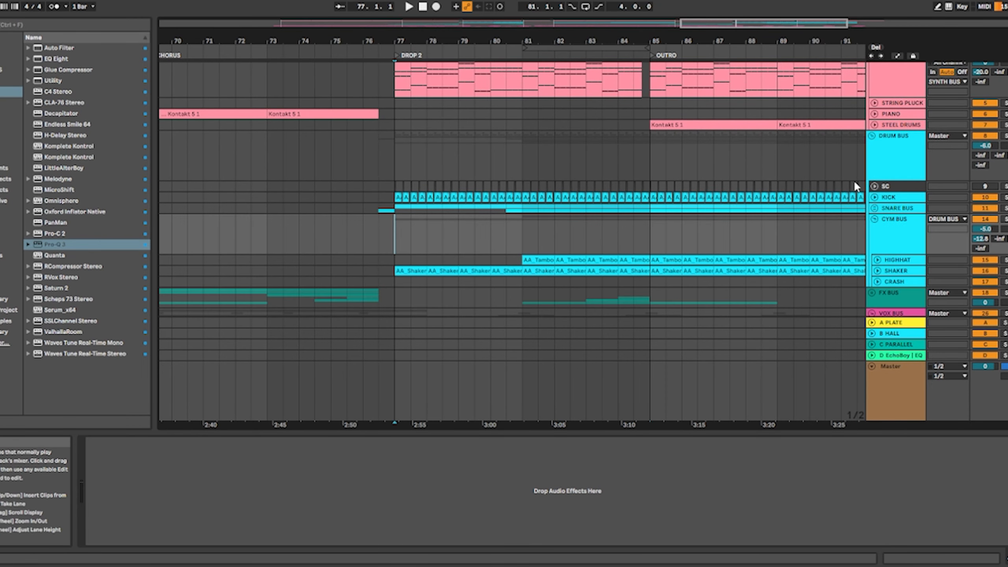
pyautogui.press('space')
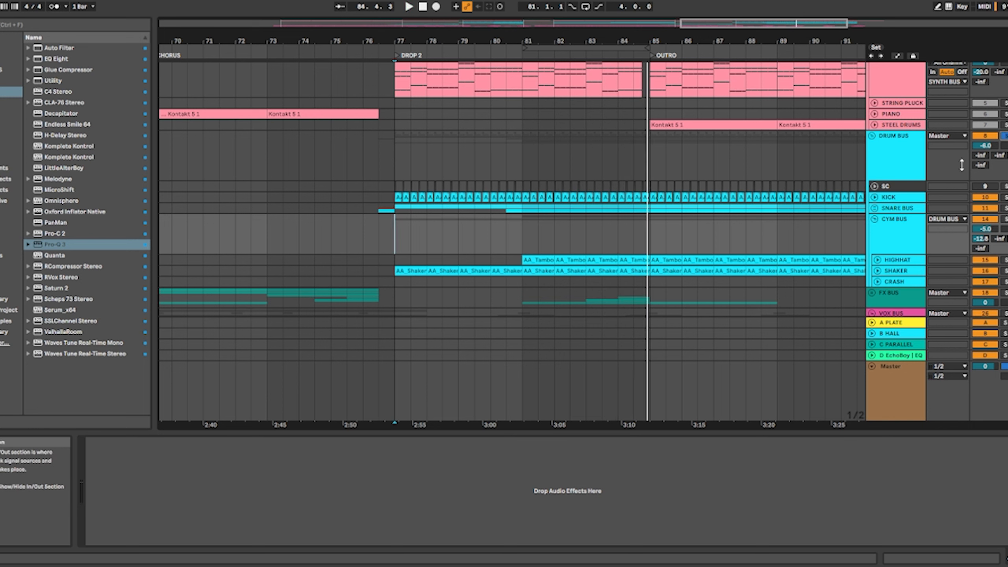
# Unfold the KICK track, the SNARE BUS group and its SNARE track to show their Drop 2 waveforms.
pyautogui.click(874, 197)
pyautogui.moveTo(379, 220); pyautogui.dragTo(523, 214)
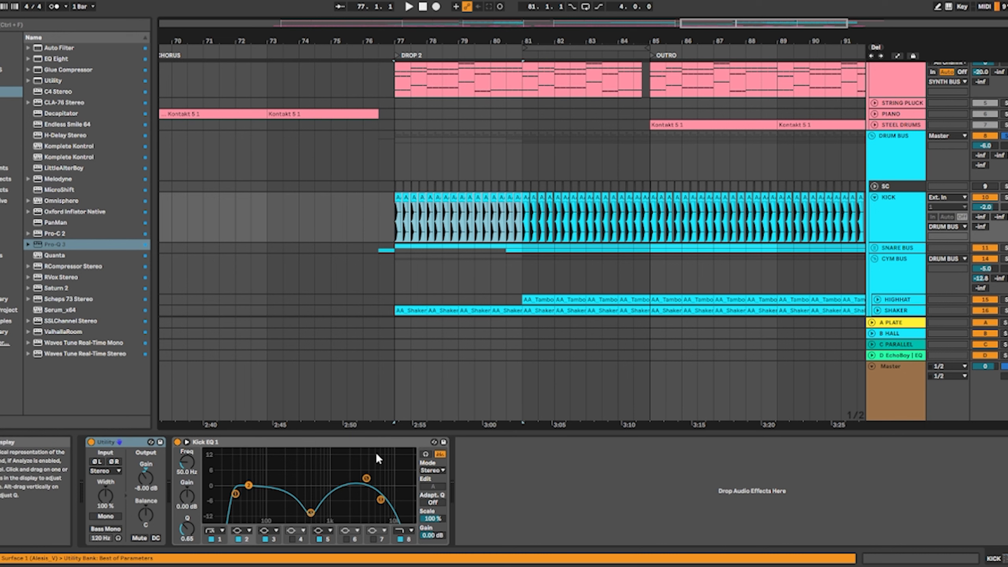
pyautogui.click(875, 248)
pyautogui.scroll(-1, 874, 248)
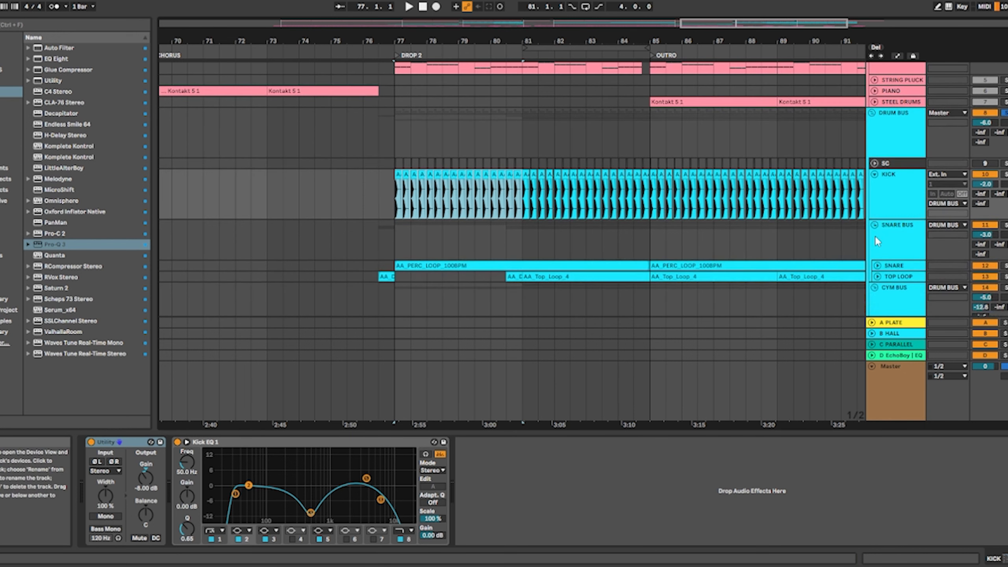
pyautogui.click(877, 266)
pyautogui.scroll(-1, 876, 268)
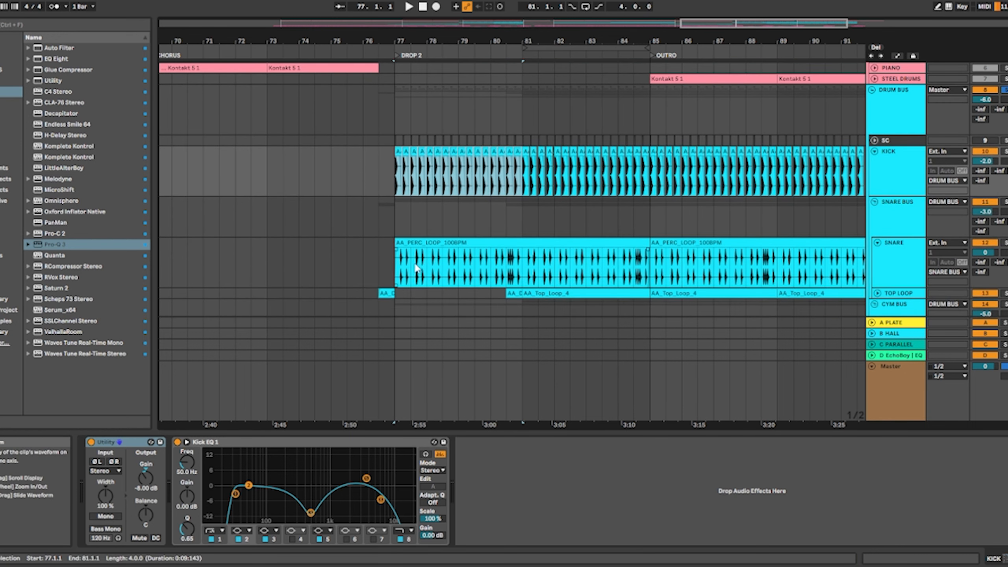
# Solo the SNARE track and play its percussion loop from the start of Drop 2.
pyautogui.click(385, 280)
pyautogui.click(1004, 242)
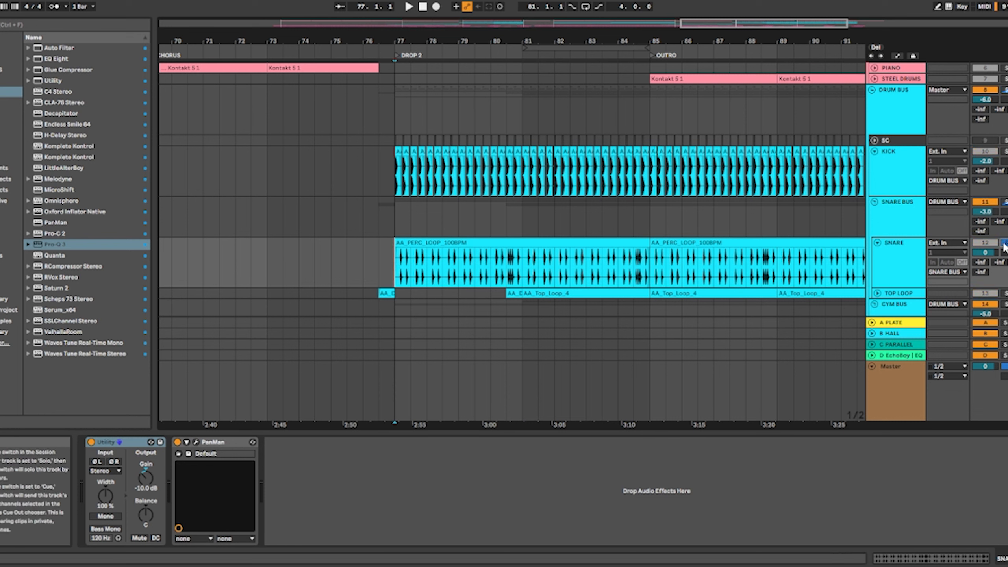
pyautogui.press('space')
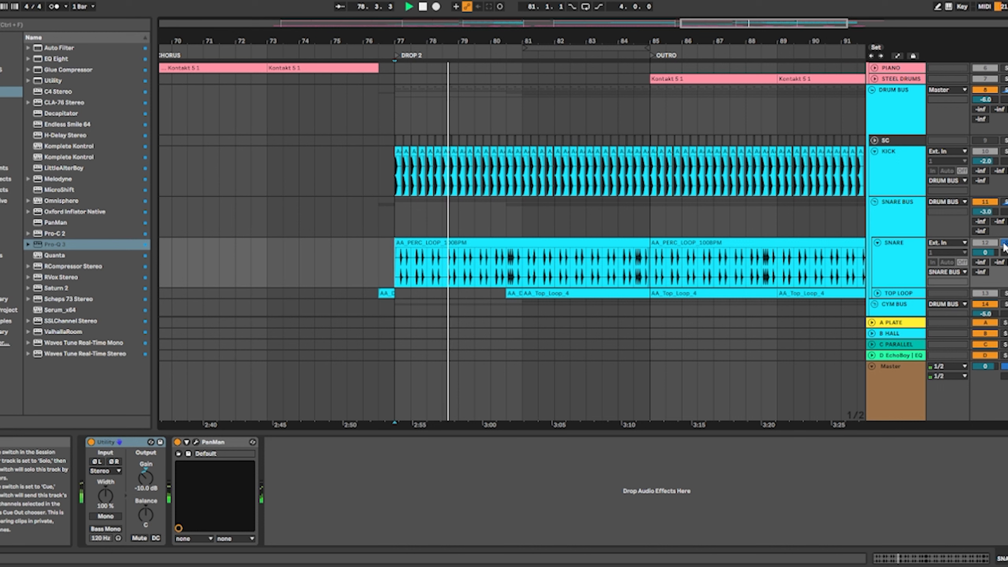
# Stop playback, unfold the TOP LOOP track and highlight its loop clips from bar 80.3 to about bar 86.
pyautogui.press('space')
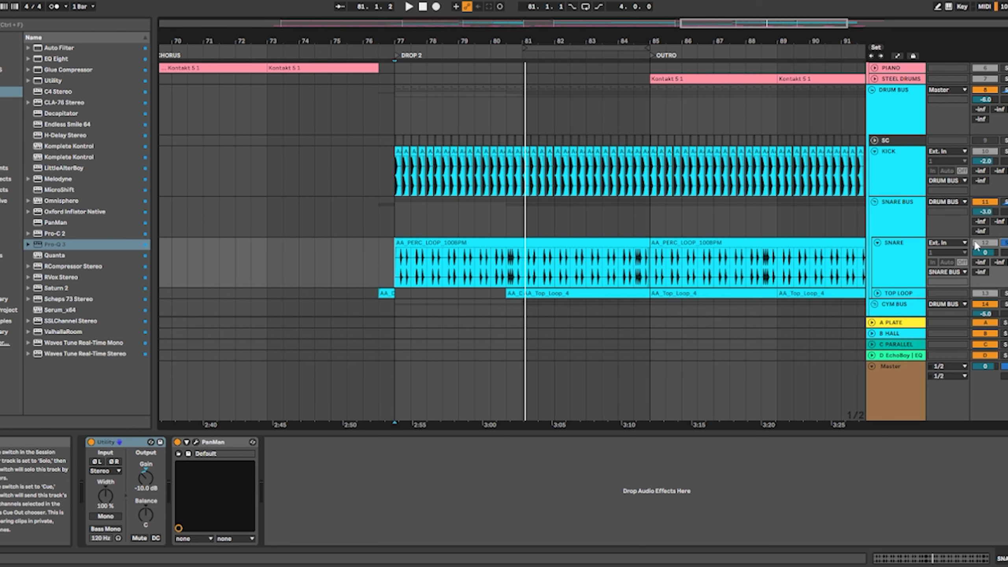
pyautogui.scroll(-2, 920, 262)
pyautogui.click(877, 271)
pyautogui.scroll(-1, 527, 303)
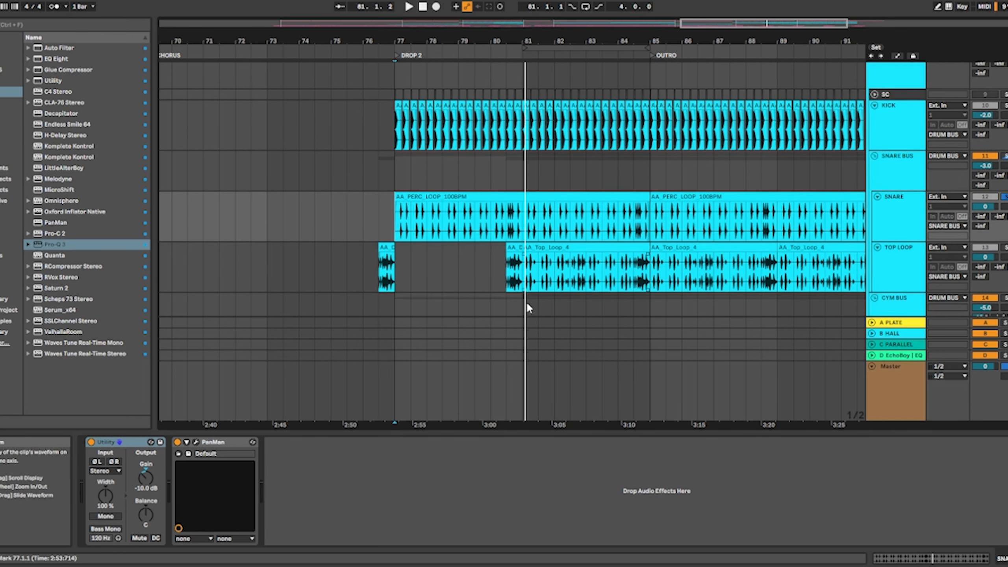
pyautogui.moveTo(506, 271); pyautogui.dragTo(689, 276)
pyautogui.scroll(-2, 698, 271)
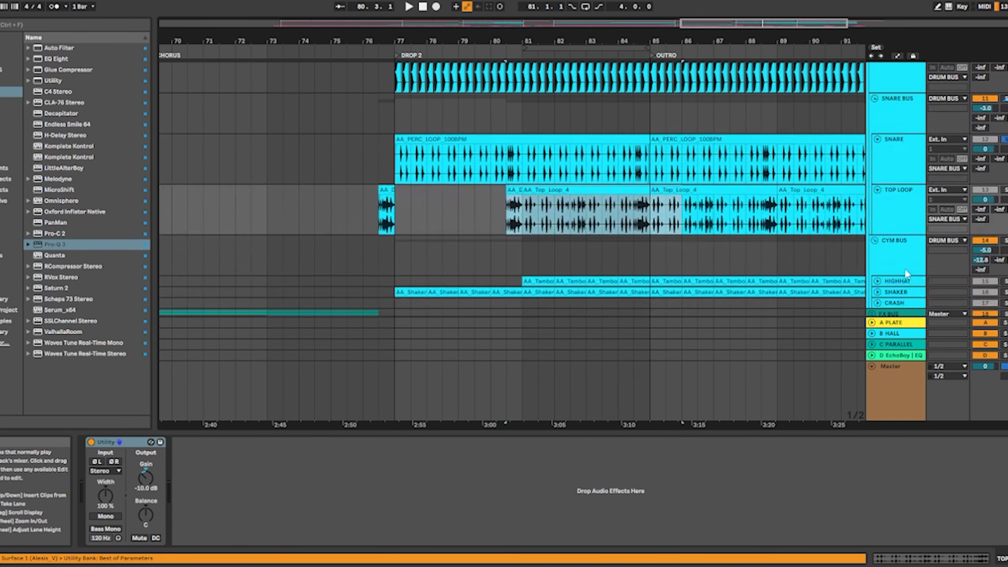
# Unfold the HIGHHAT and SHAKER tracks in the CYM BUS to show their Drop 2 waveforms.
pyautogui.click(877, 281)
pyautogui.scroll(-3, 799, 282)
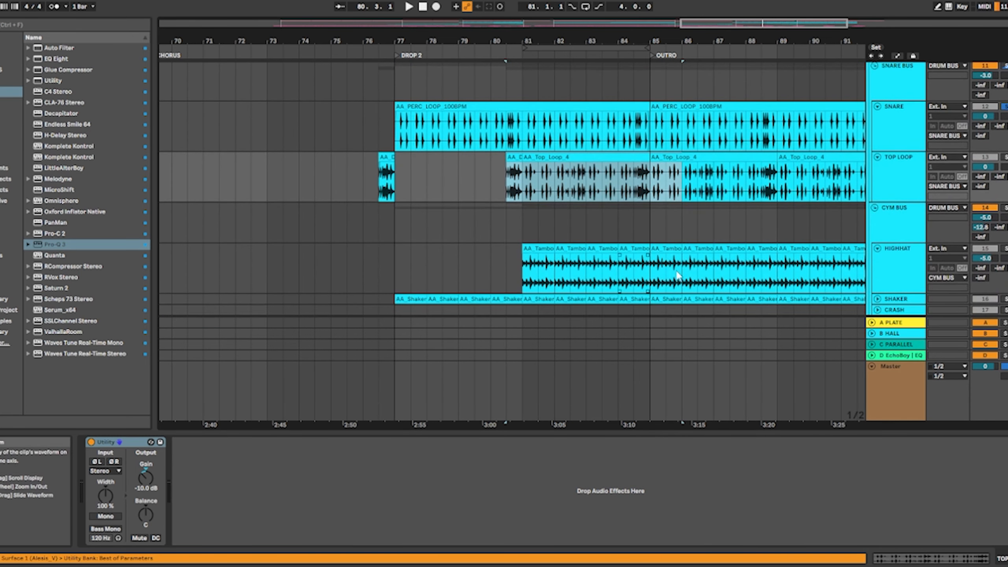
pyautogui.scroll(-2, 623, 284)
pyautogui.click(878, 265)
pyautogui.scroll(-2, 742, 268)
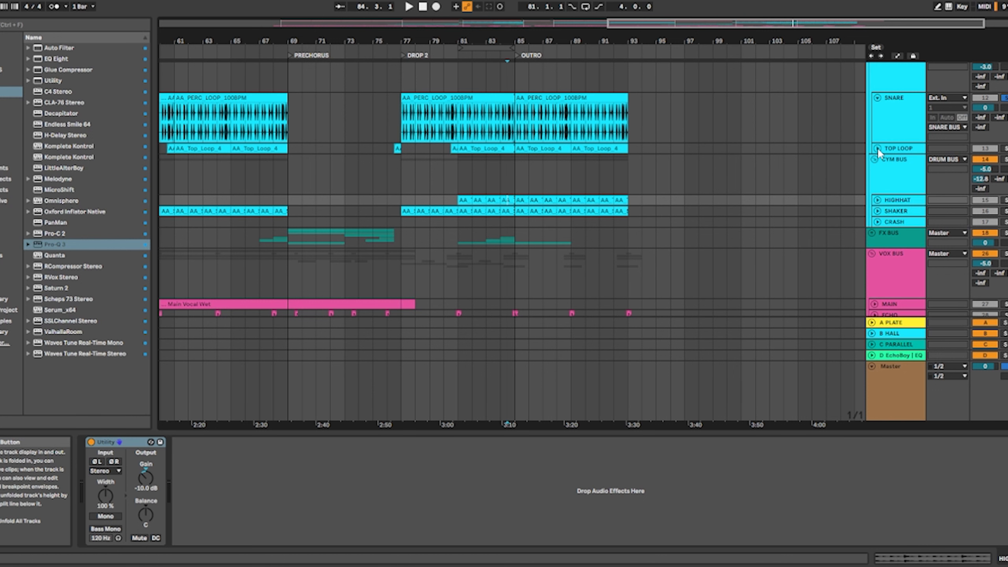
# Fold the SNARE track, show the DRUM BUS devices and switch off its Pro-Q 3.
pyautogui.click(878, 98)
pyautogui.scroll(2, 876, 135)
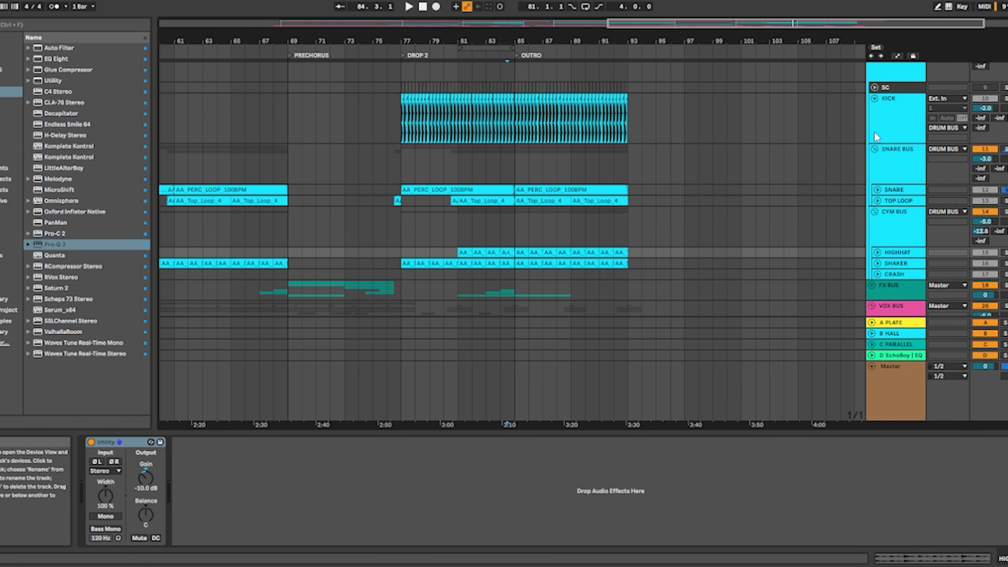
pyautogui.scroll(3, 876, 137)
pyautogui.click(893, 101)
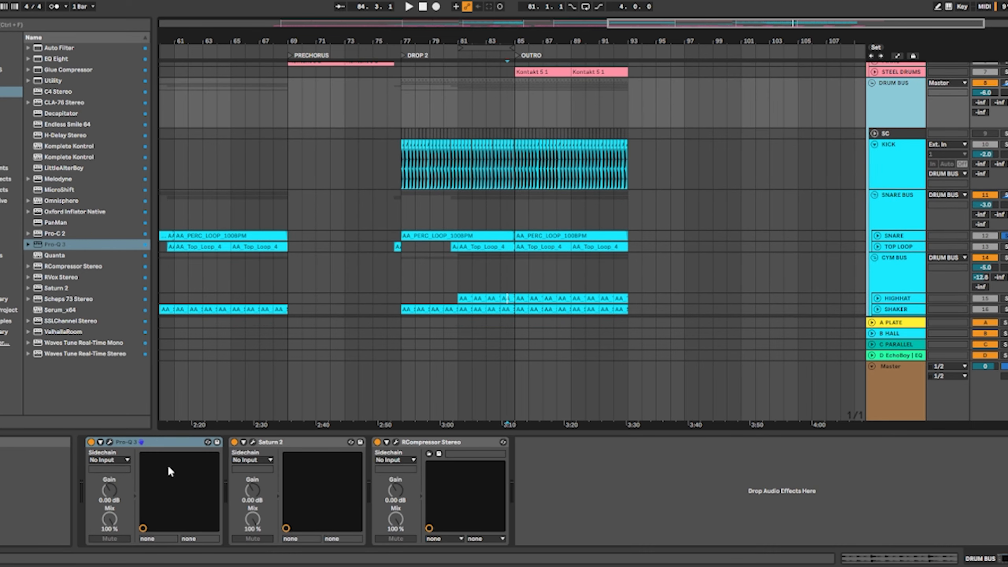
pyautogui.click(91, 442)
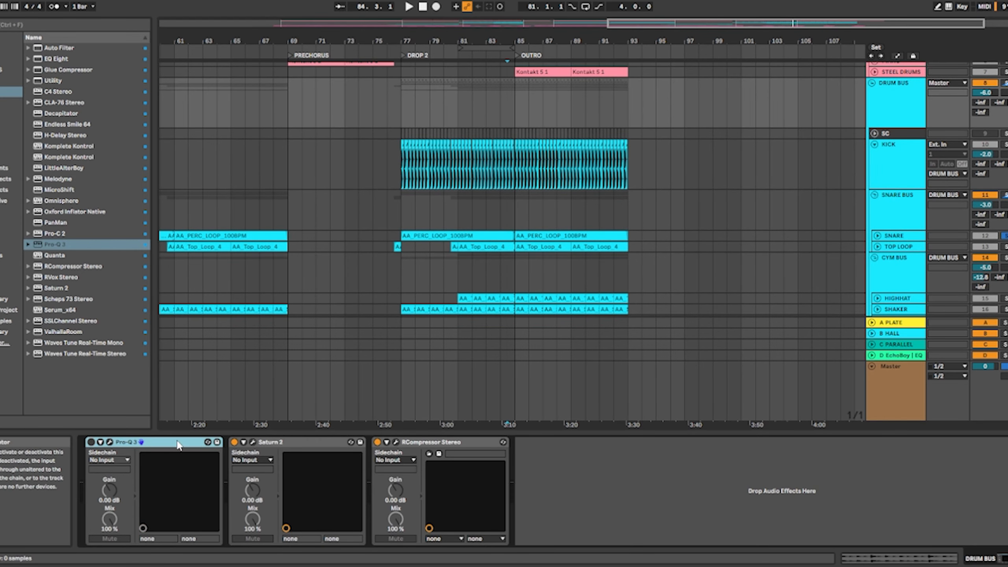
# Inspect the Saturn 2 and RCompressor settings on the DRUM BUS, closing each plug-in window after viewing.
pyautogui.click(252, 442)
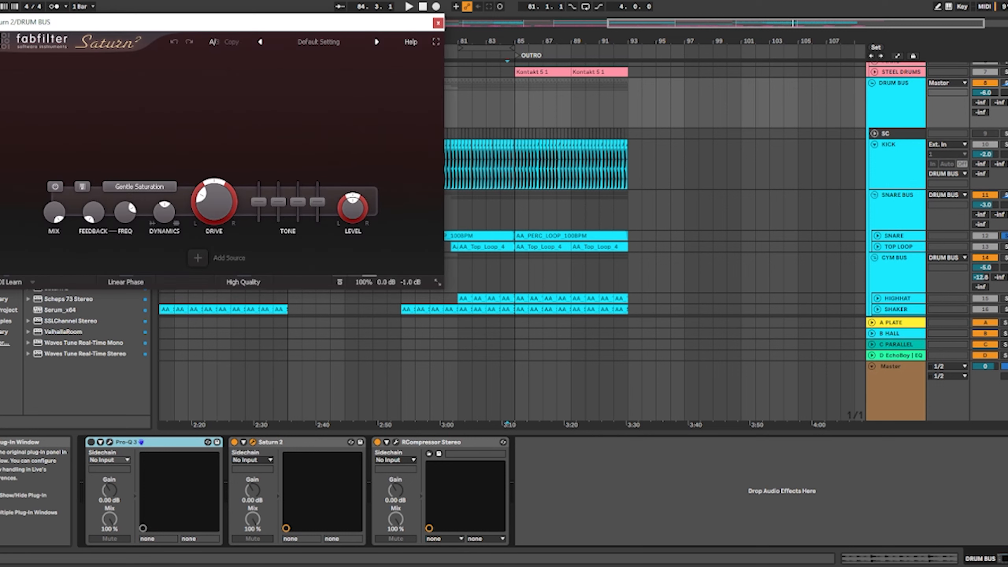
pyautogui.moveTo(220, 205)
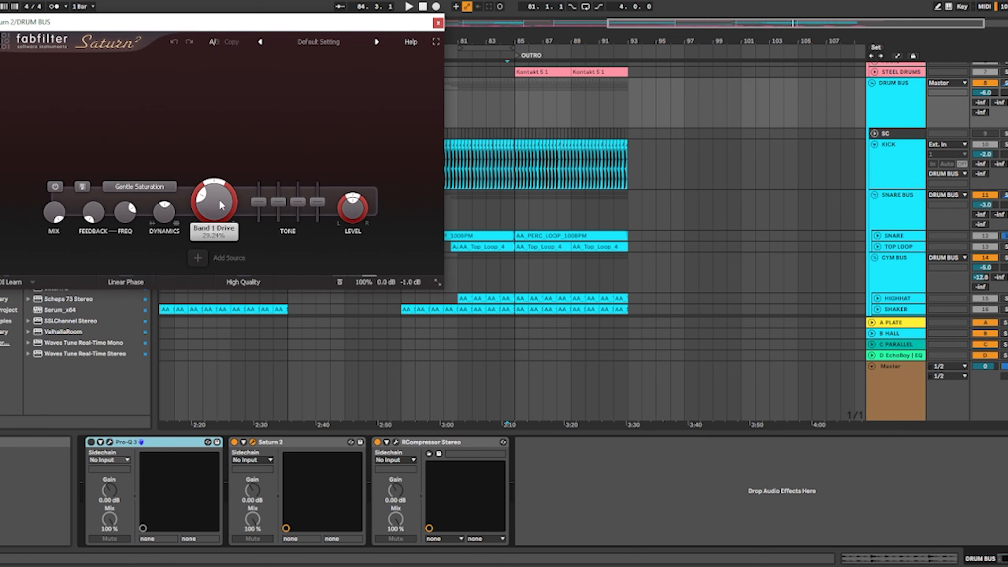
pyautogui.click(438, 23)
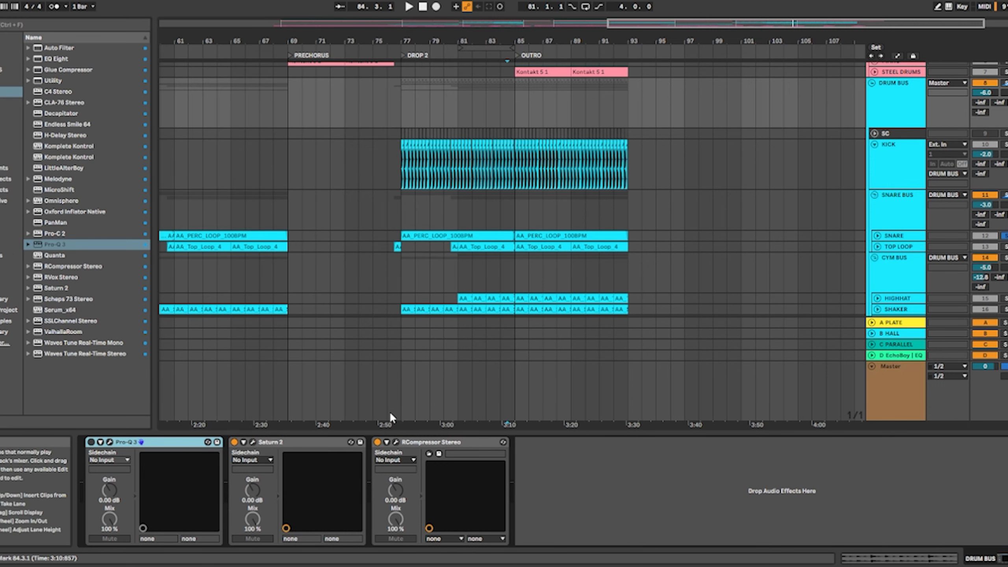
pyautogui.click(395, 442)
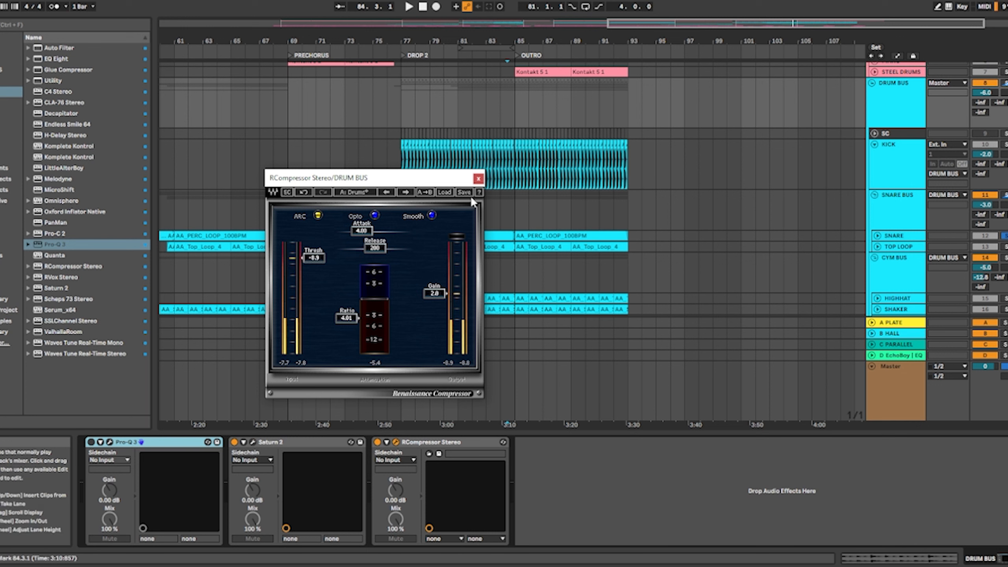
pyautogui.click(478, 179)
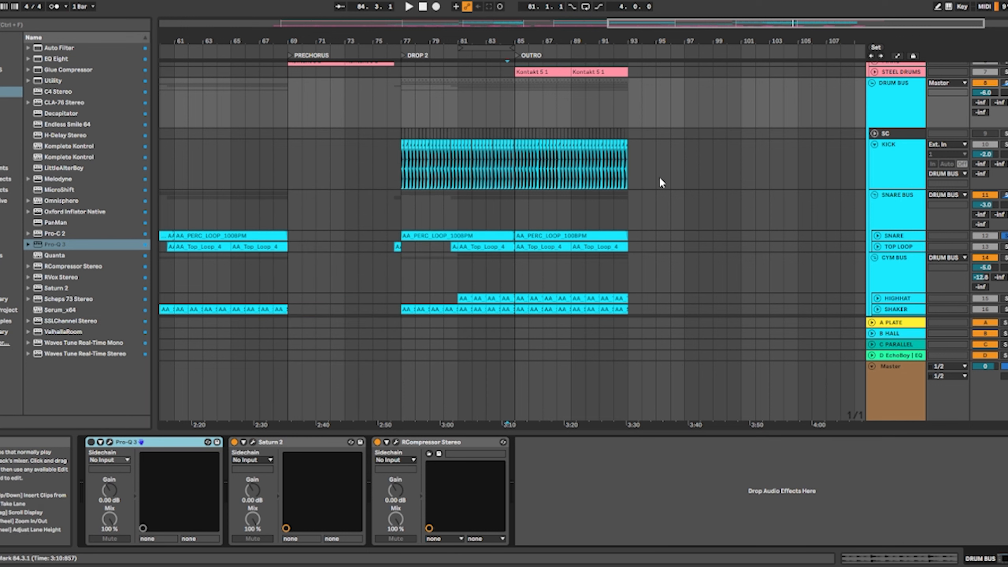
# Unfold the SNARE track again to show its percussion loop waveforms.
pyautogui.click(878, 236)
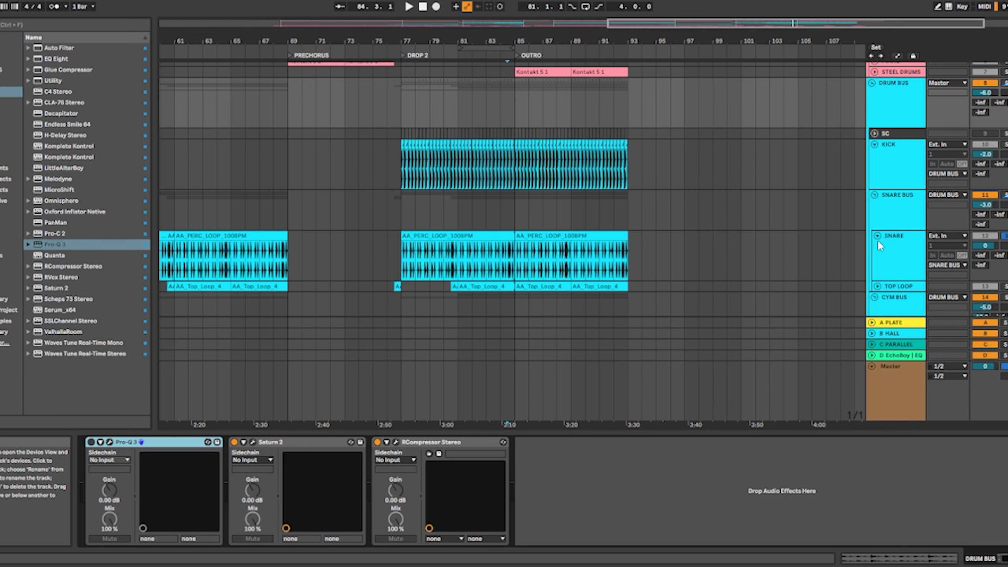
pyautogui.scroll(-10, 879, 239)
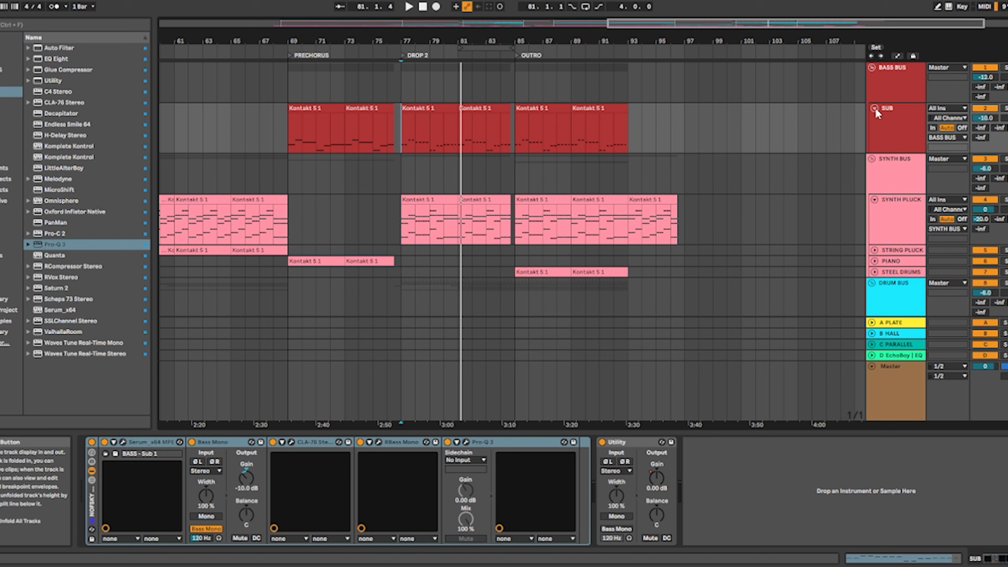
# Solo the SUB track and play it from the start of Drop 2 at bar 77.
pyautogui.click(1005, 107)
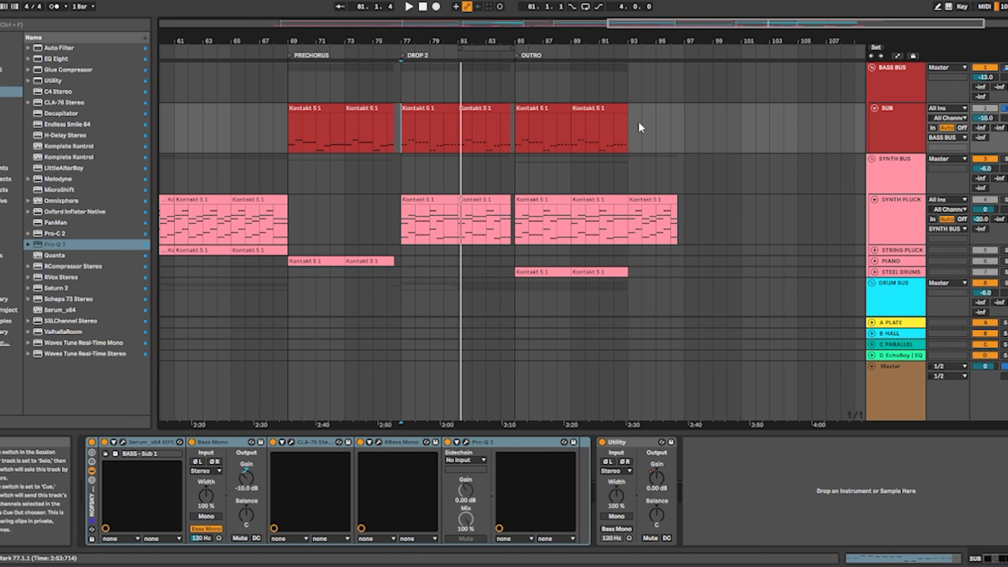
pyautogui.click(401, 135)
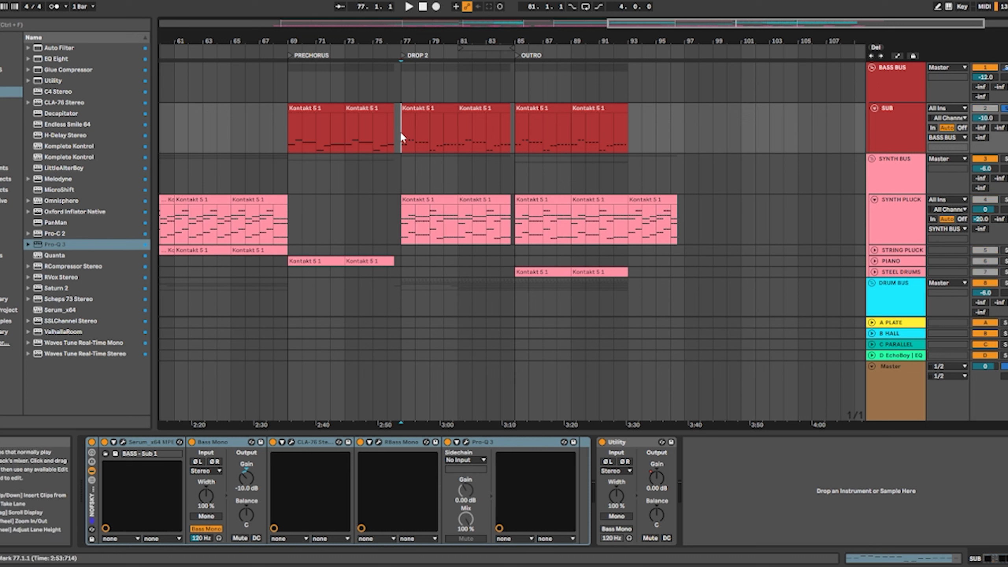
pyautogui.press('space')
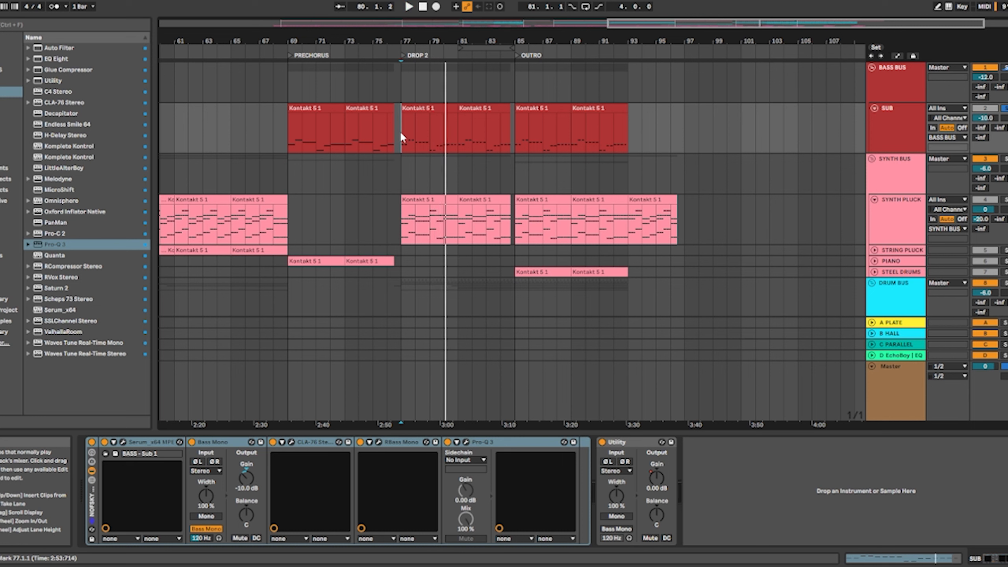
# Inspect the CLA-76 and RBass plug-ins on the SUB track, closing each window after viewing.
pyautogui.click(291, 442)
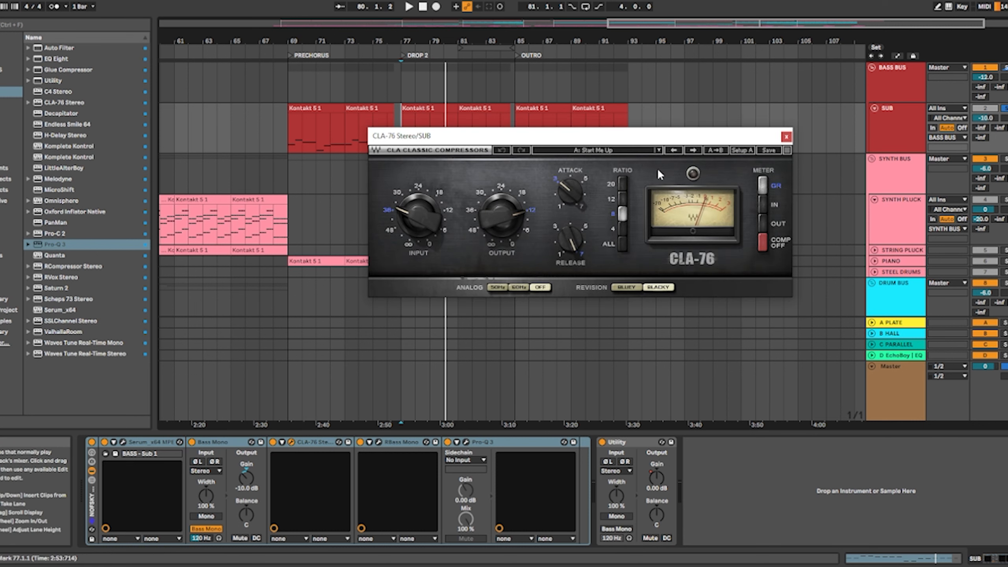
pyautogui.click(788, 137)
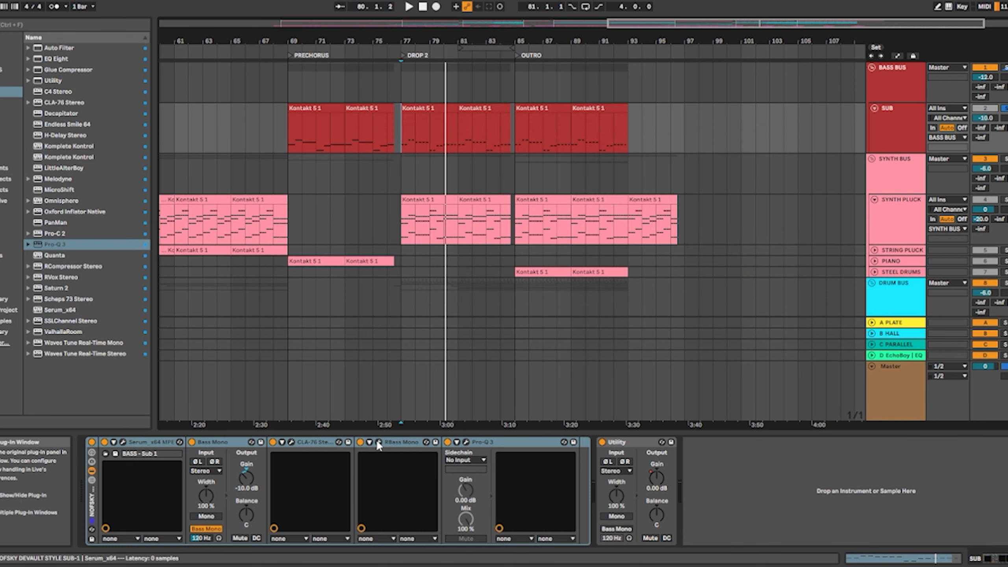
pyautogui.click(377, 442)
pyautogui.click(578, 143)
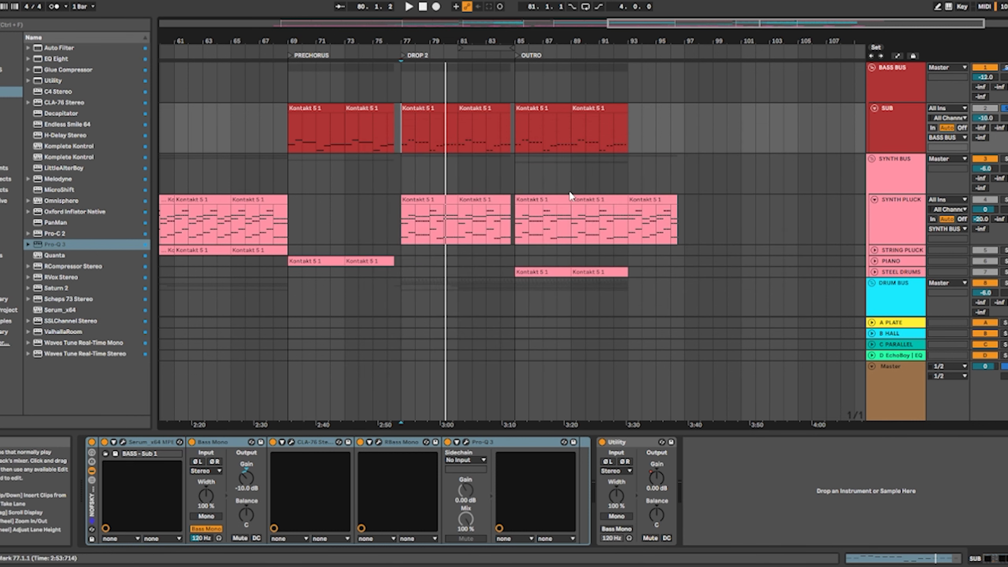
# Open the SUB track's Pro-Q 3, nudge its high-cut point slightly lower in frequency, and close the EQ.
pyautogui.click(466, 442)
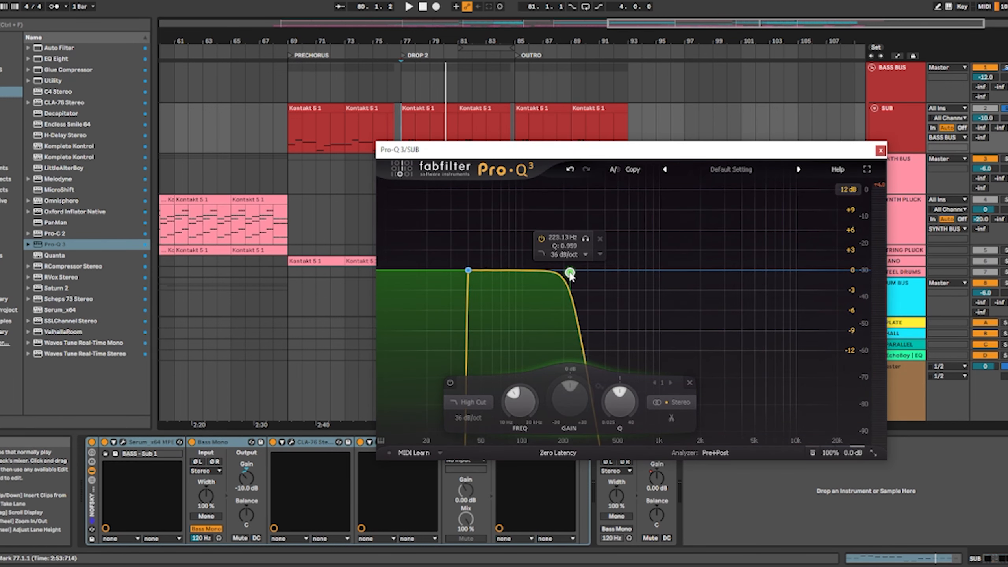
pyautogui.moveTo(570, 272); pyautogui.dragTo(563, 274)
pyautogui.click(880, 150)
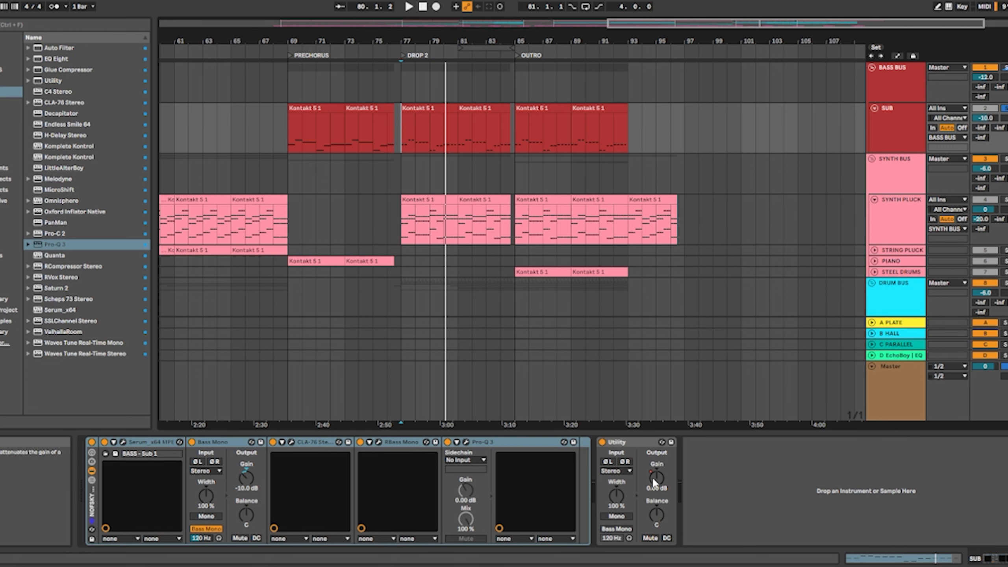
# Unfold the MAIN, ECHO and WIDE tracks in the VOX BUS to show their vocal waveforms.
pyautogui.scroll(-5, 871, 185)
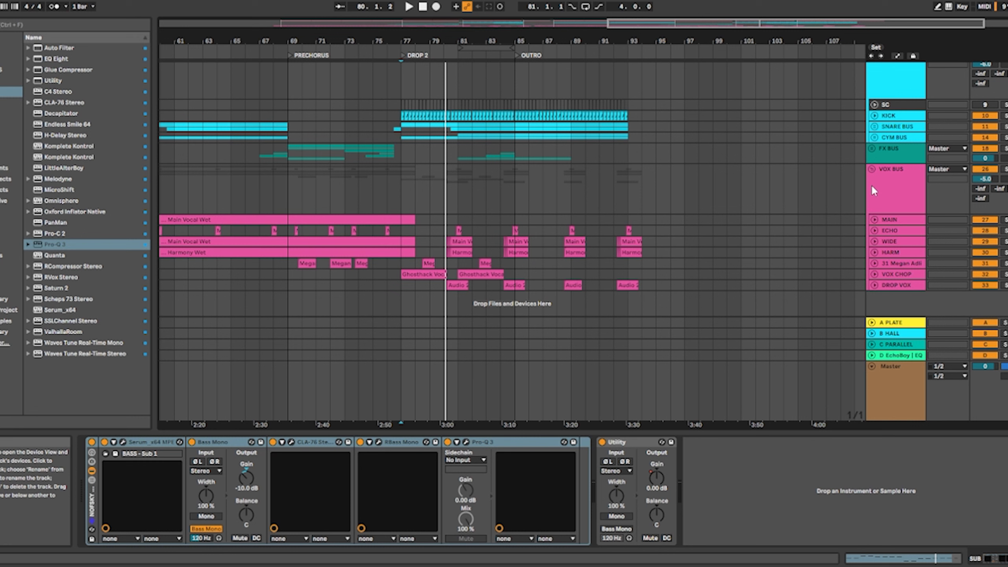
pyautogui.click(874, 219)
pyautogui.scroll(-1, 870, 243)
pyautogui.click(874, 246)
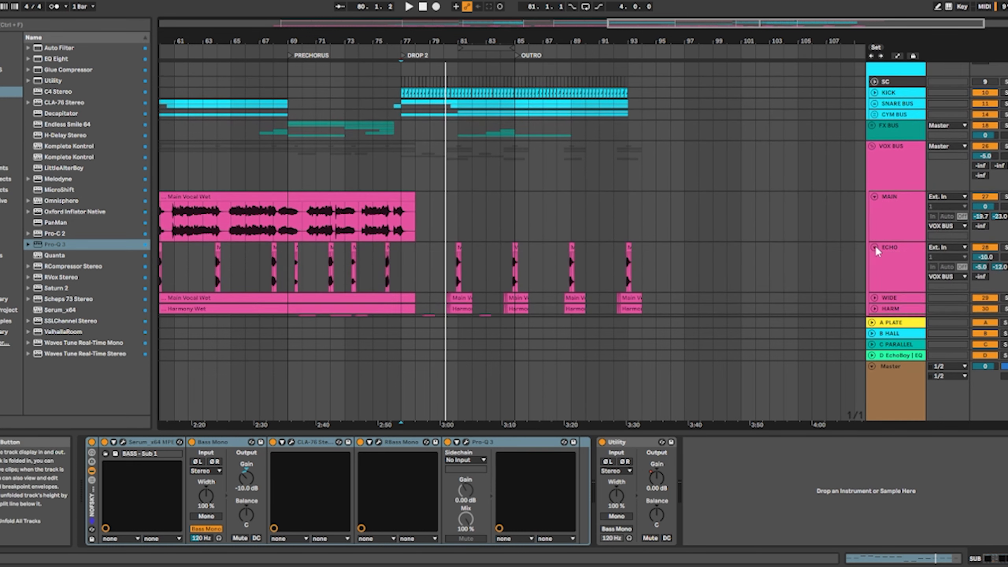
pyautogui.scroll(-2, 875, 245)
pyautogui.click(876, 250)
pyautogui.scroll(-1, 876, 257)
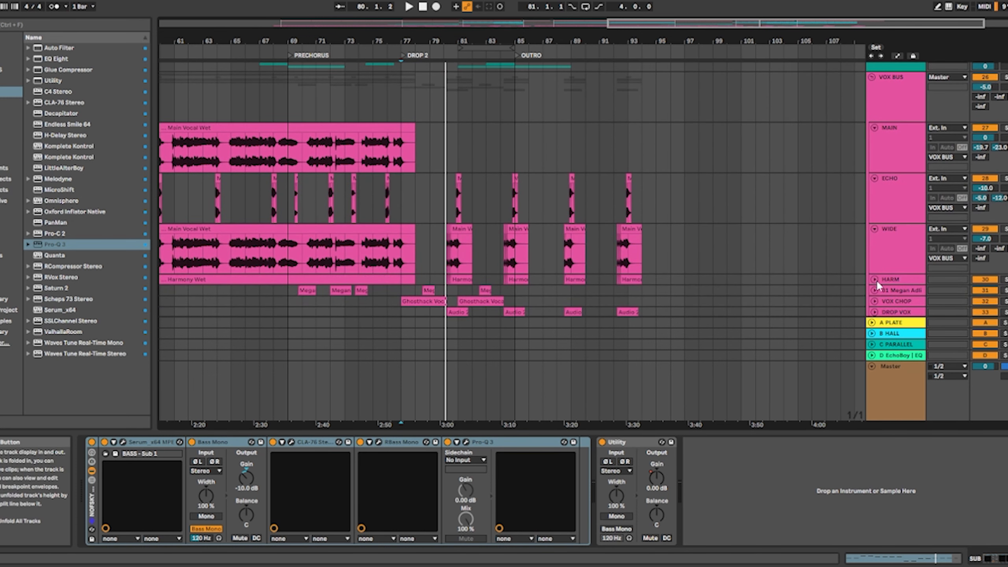
# Unfold the HARM track and the adlib track below it in the VOX BUS.
pyautogui.click(875, 279)
pyautogui.scroll(-3, 894, 270)
pyautogui.click(874, 264)
pyautogui.scroll(-2, 875, 264)
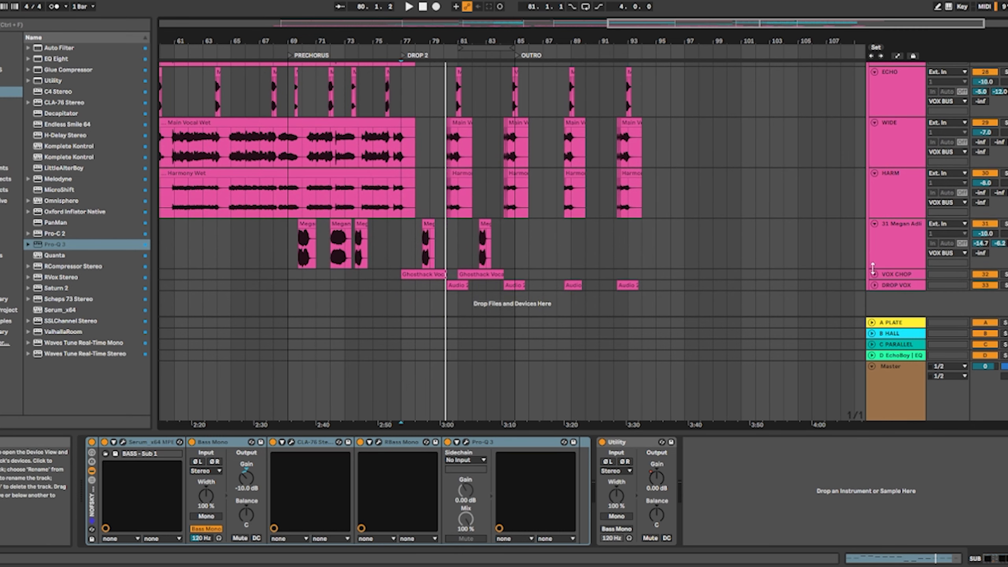
# Highlight the vocal parts leading into Drop 2 on the MAIN, ECHO, WIDE and HARM tracks in turn.
pyautogui.scroll(3, 505, 192)
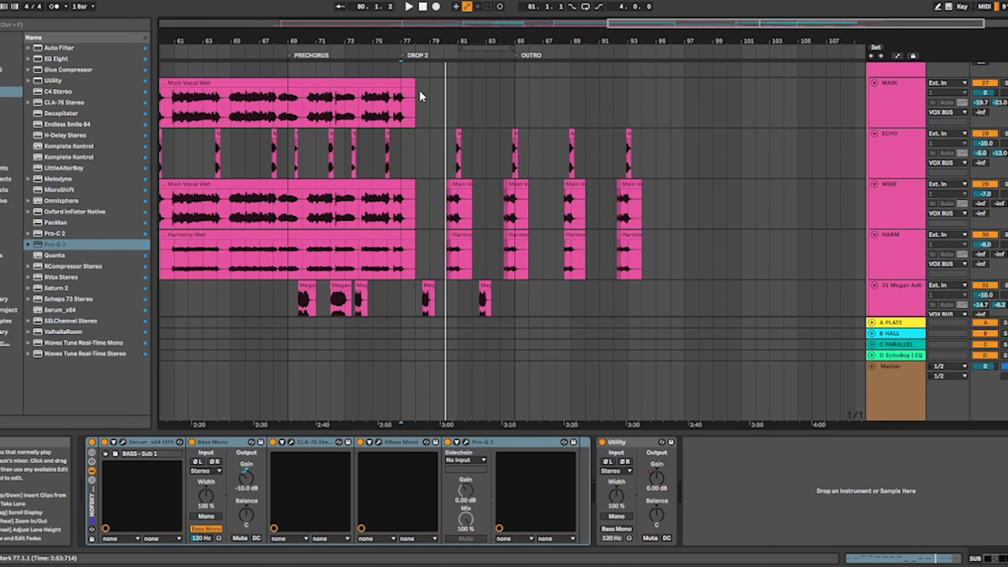
pyautogui.moveTo(419, 90); pyautogui.dragTo(227, 106)
pyautogui.click(291, 170)
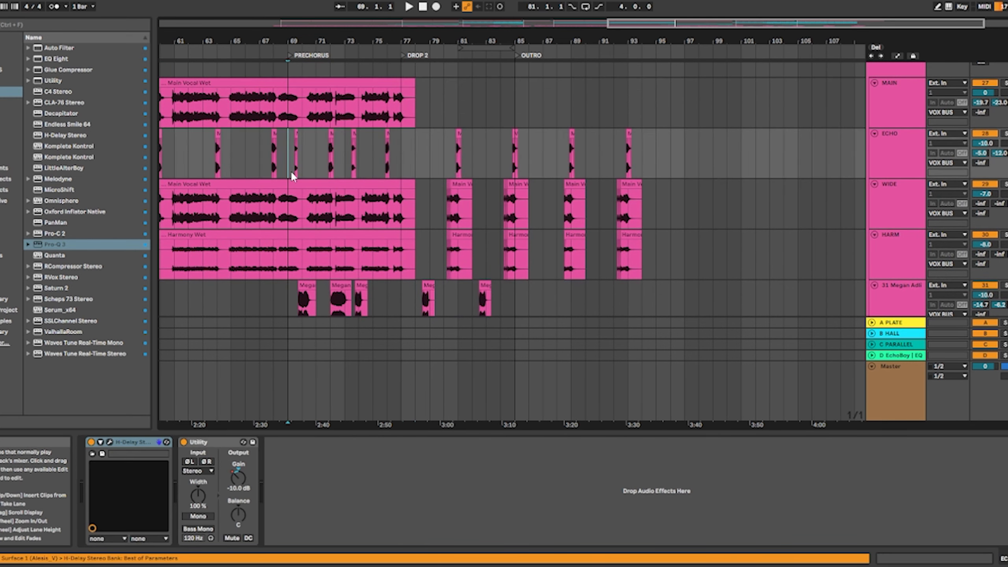
pyautogui.moveTo(174, 212); pyautogui.dragTo(400, 204)
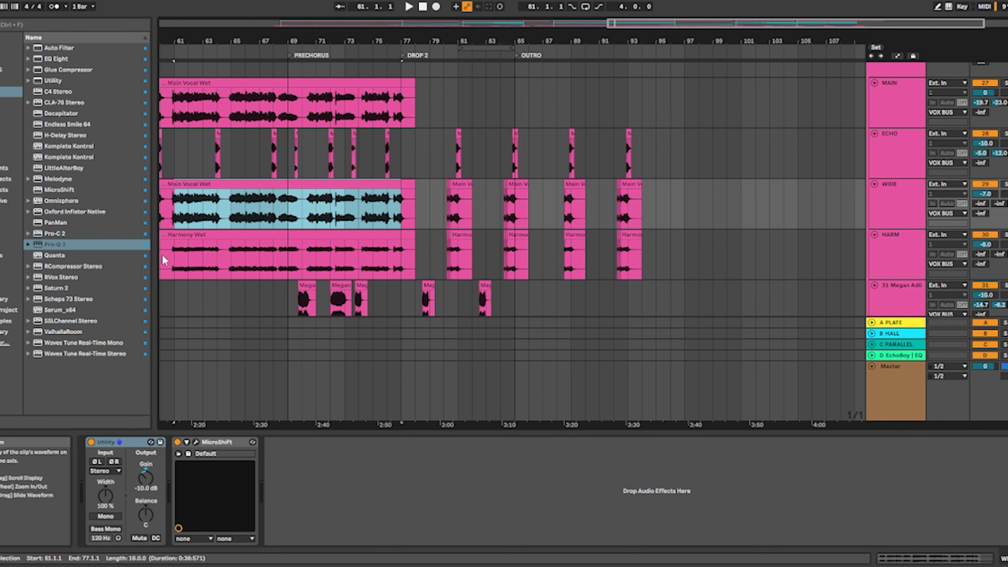
pyautogui.moveTo(163, 261); pyautogui.dragTo(412, 266)
# Highlight the prechorus clips on the adlib track from bar 69.4 to bar 77.
pyautogui.scroll(-2, 409, 260)
pyautogui.scroll(-1, 409, 261)
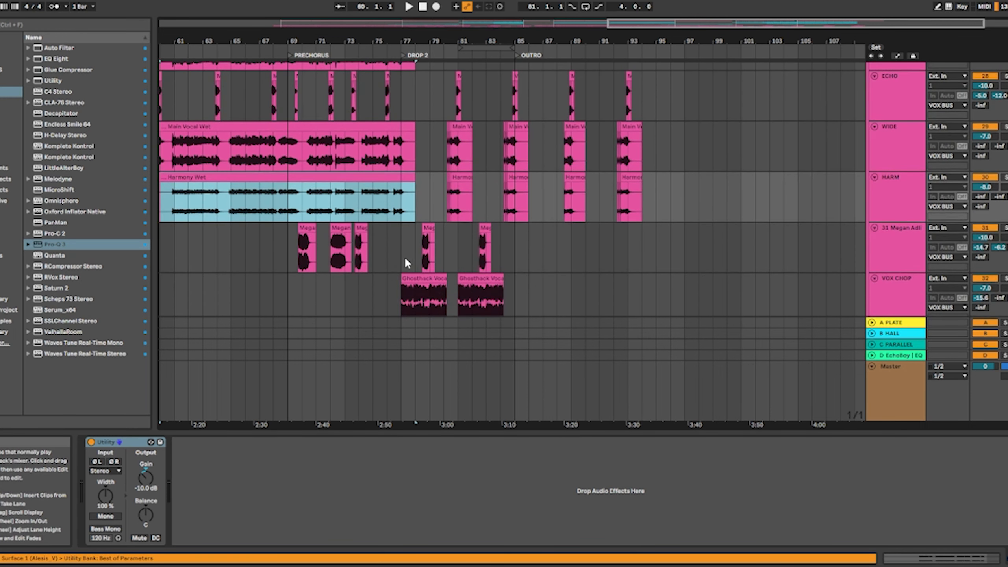
pyautogui.moveTo(298, 250); pyautogui.dragTo(400, 252)
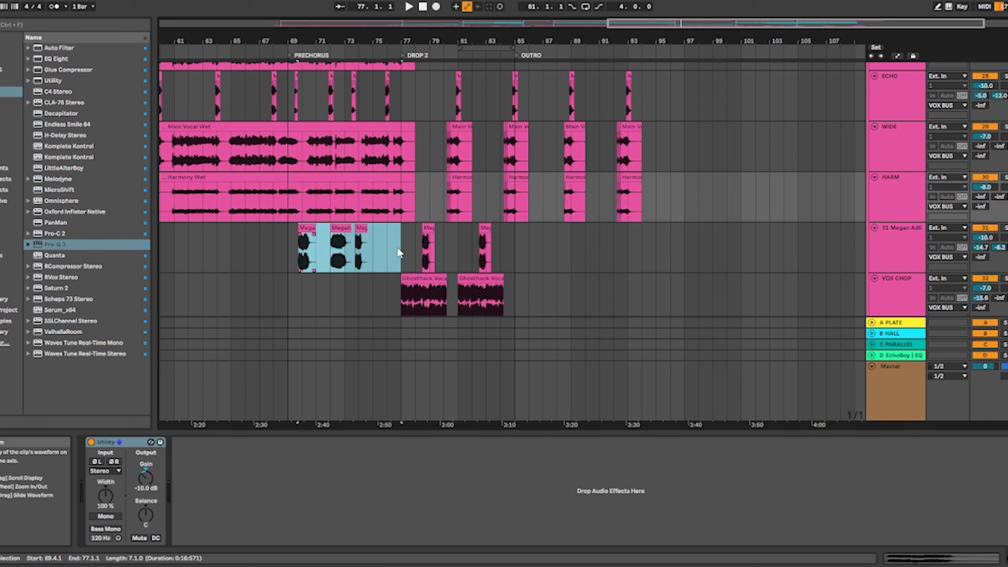
# Highlight the Drop 2 vocal chop loops on VOX CHOP from bar 77 and switch off the track's Waves Tune Real-Time.
pyautogui.scroll(5, 428, 249)
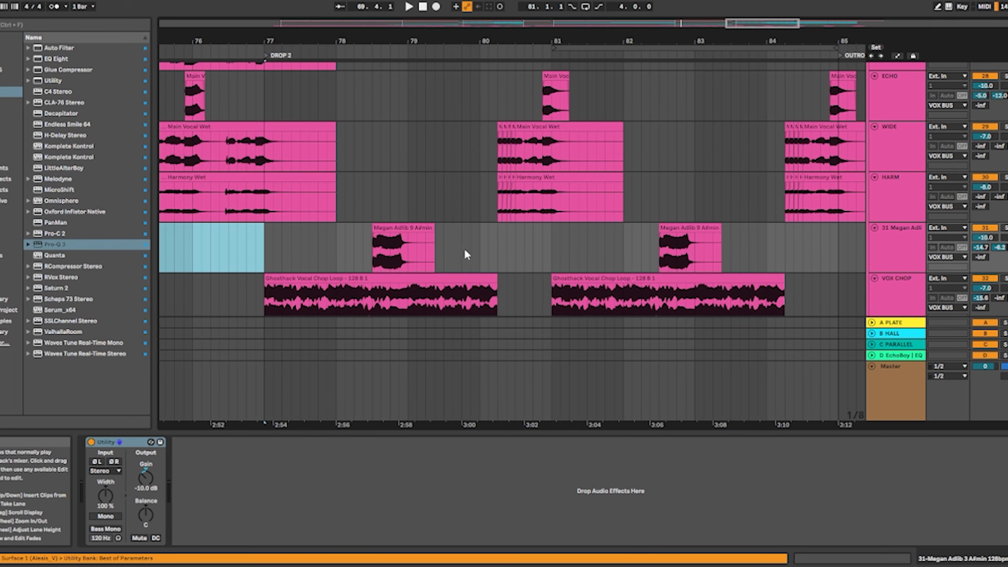
pyautogui.scroll(-2, 379, 249)
pyautogui.moveTo(263, 271); pyautogui.dragTo(742, 272)
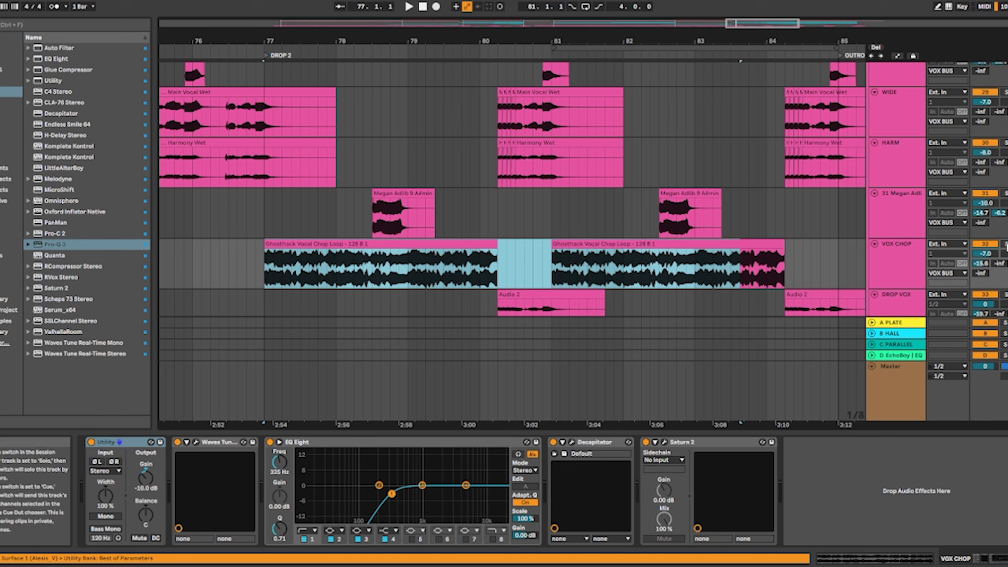
pyautogui.click(177, 442)
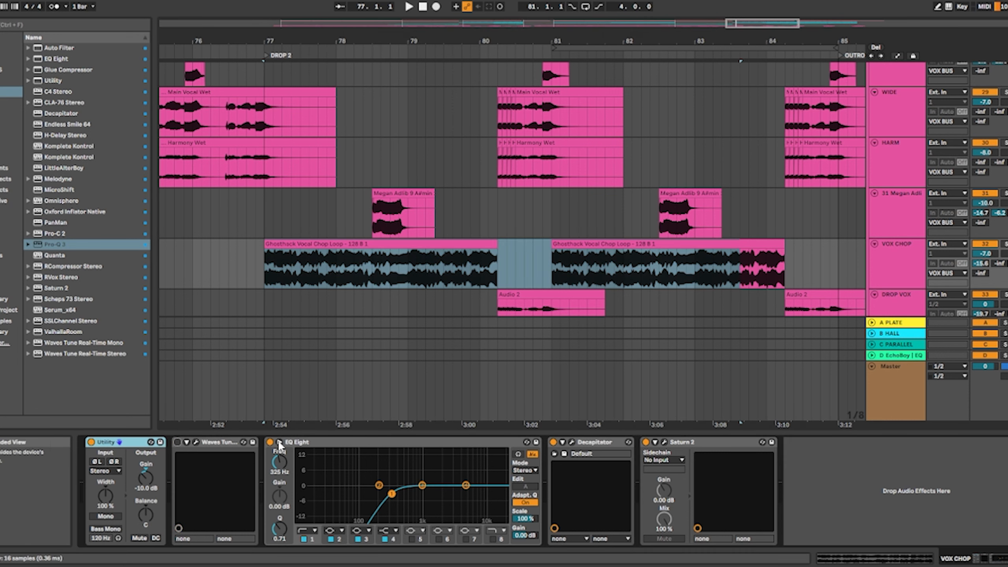
# Bypass EQ Eight, Decapitator and Saturn 2 on VOX CHOP, solo the track and play the dry vocal chop loop from bar 77.
pyautogui.click(271, 442)
pyautogui.click(554, 442)
pyautogui.click(646, 442)
pyautogui.click(1005, 244)
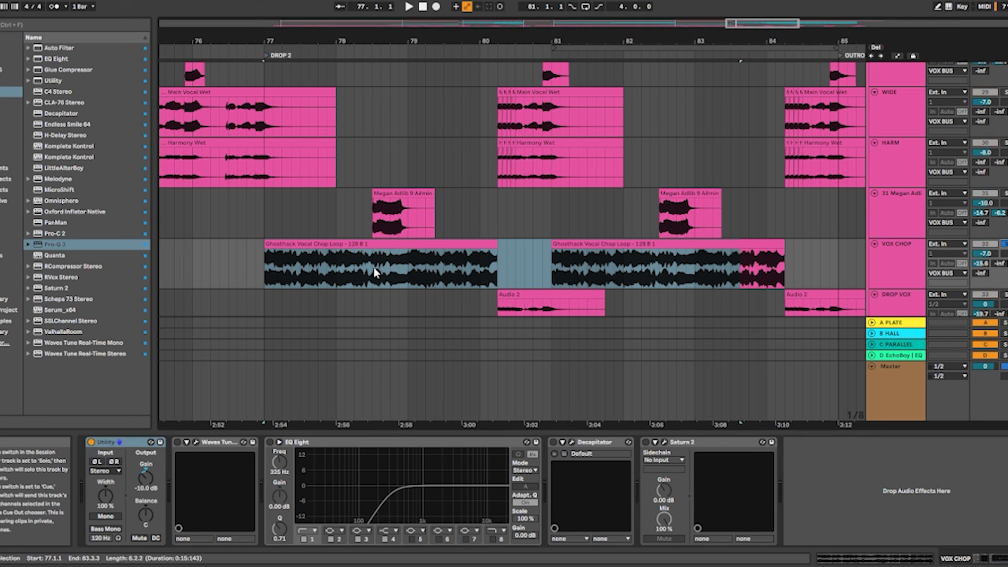
pyautogui.press('space')
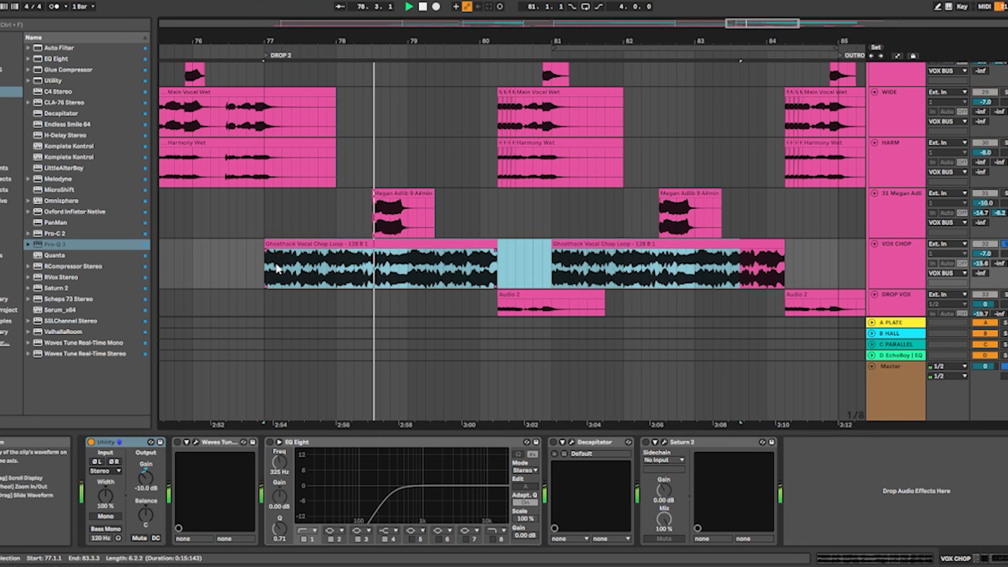
pyautogui.press('space')
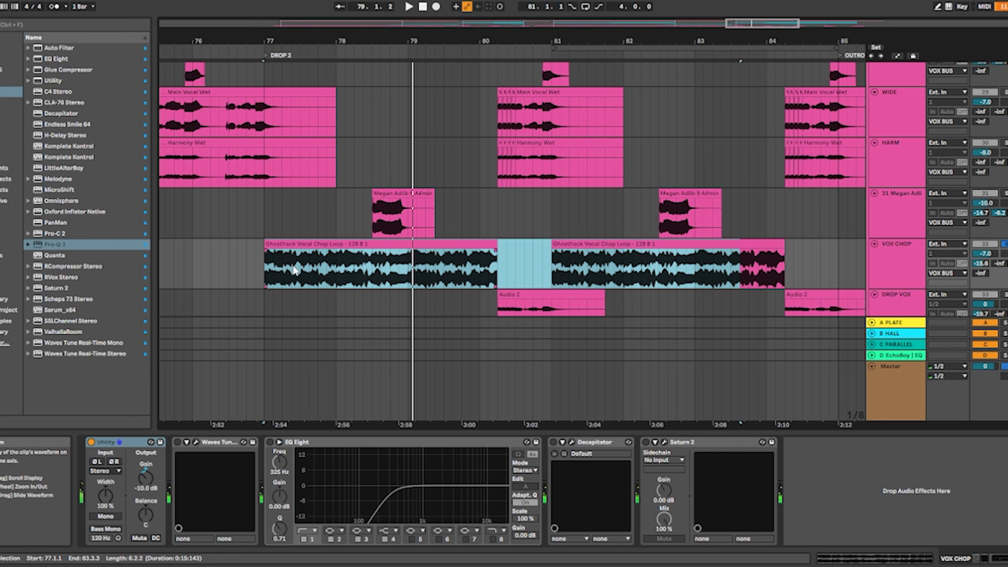
# Switch Waves Tune Real-Time back on and view its settings, then re-enable EQ Eight, Decapitator and Saturn 2 on VOX CHOP.
pyautogui.click(179, 441)
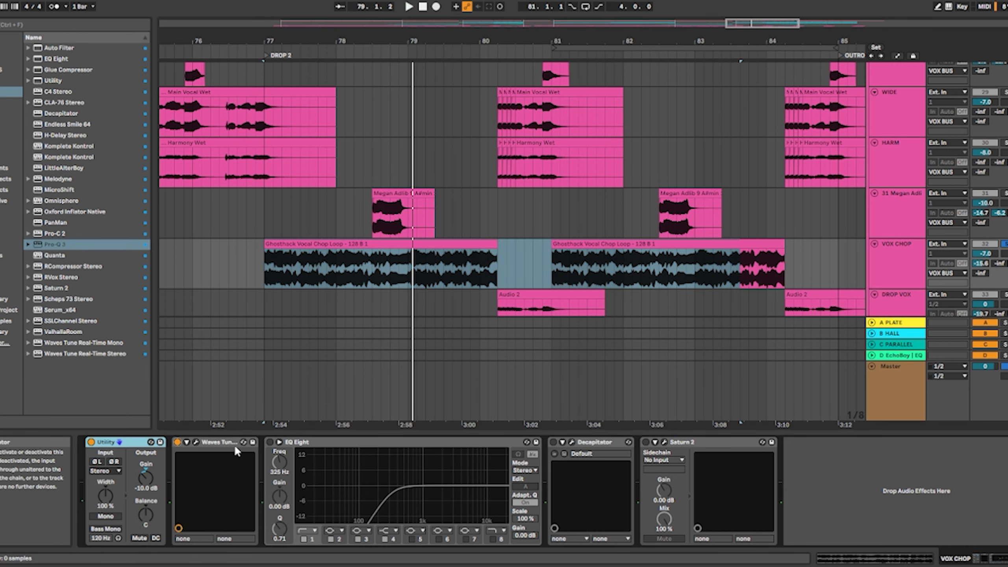
pyautogui.click(196, 442)
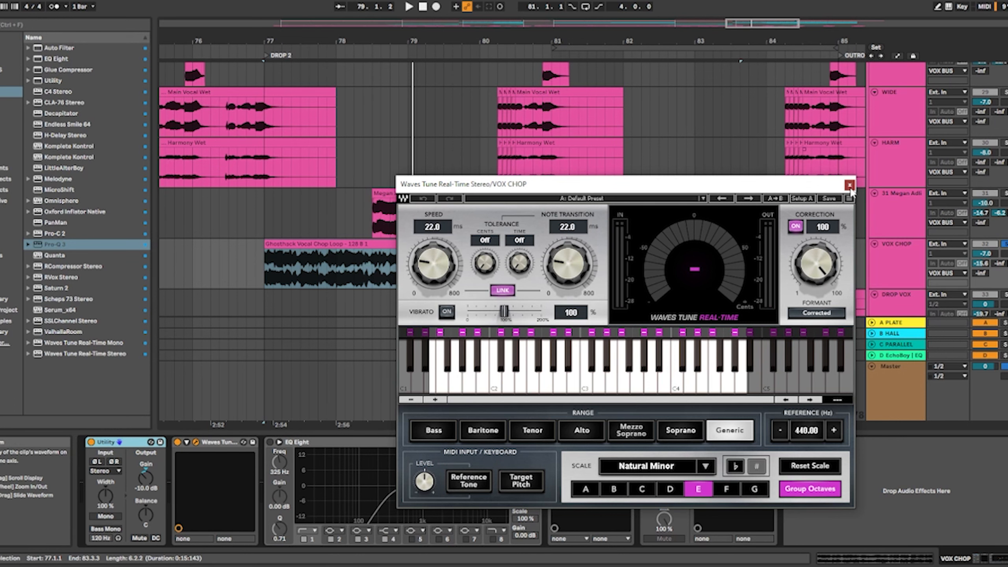
pyautogui.click(850, 186)
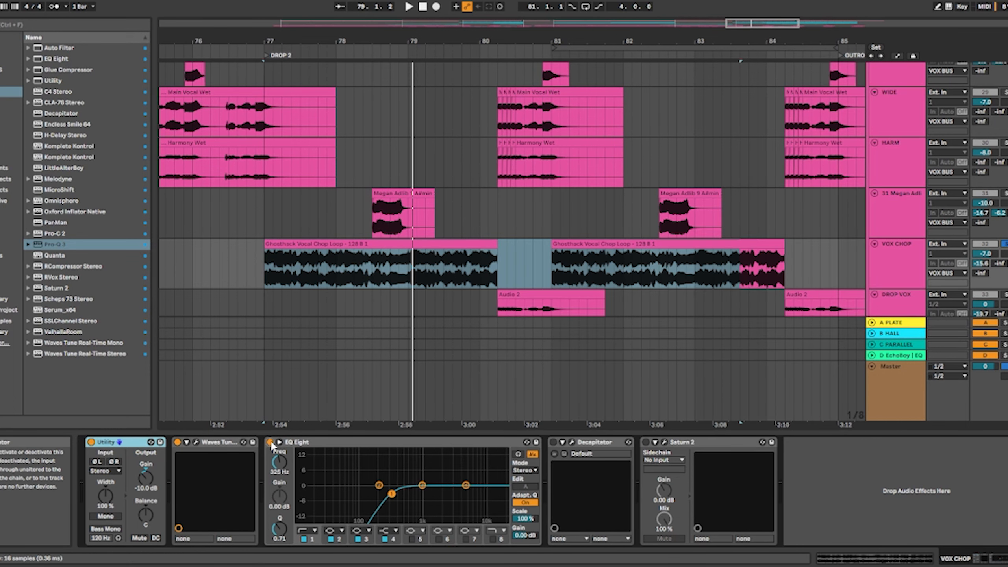
pyautogui.click(553, 442)
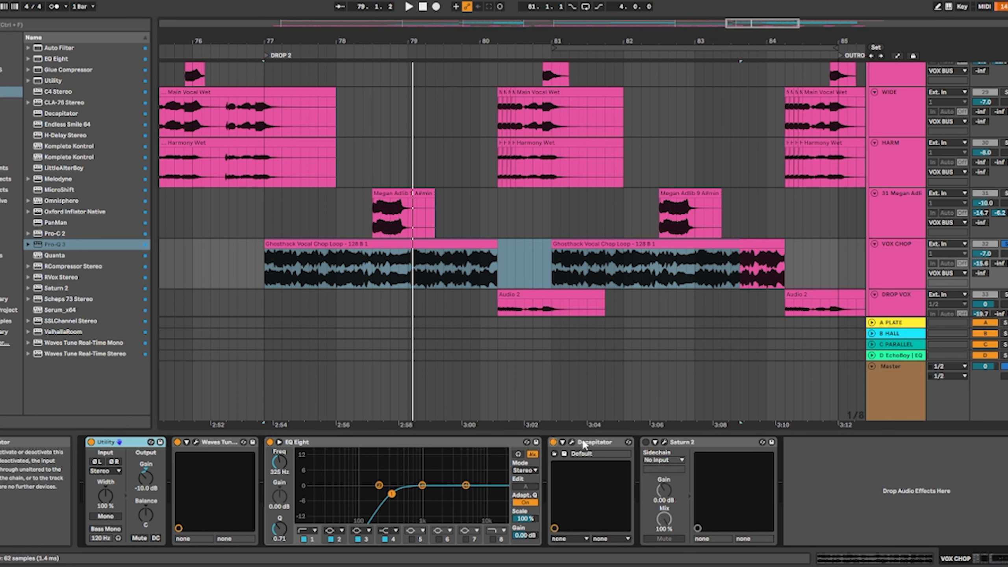
pyautogui.click(646, 442)
# Play the vocal chop loop from bar 77 with all its effects active.
pyautogui.click(278, 274)
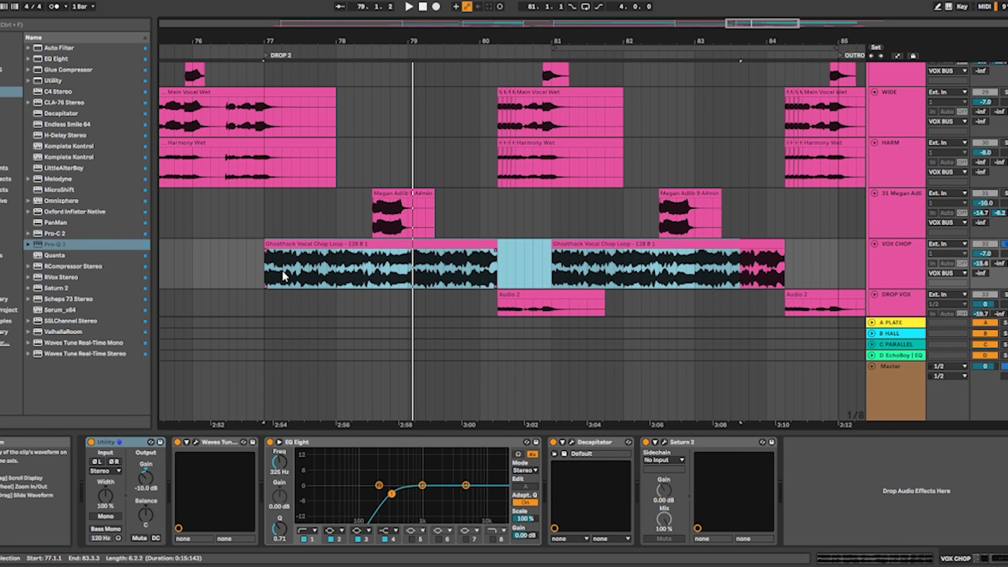
pyautogui.click(267, 274)
pyautogui.press('space')
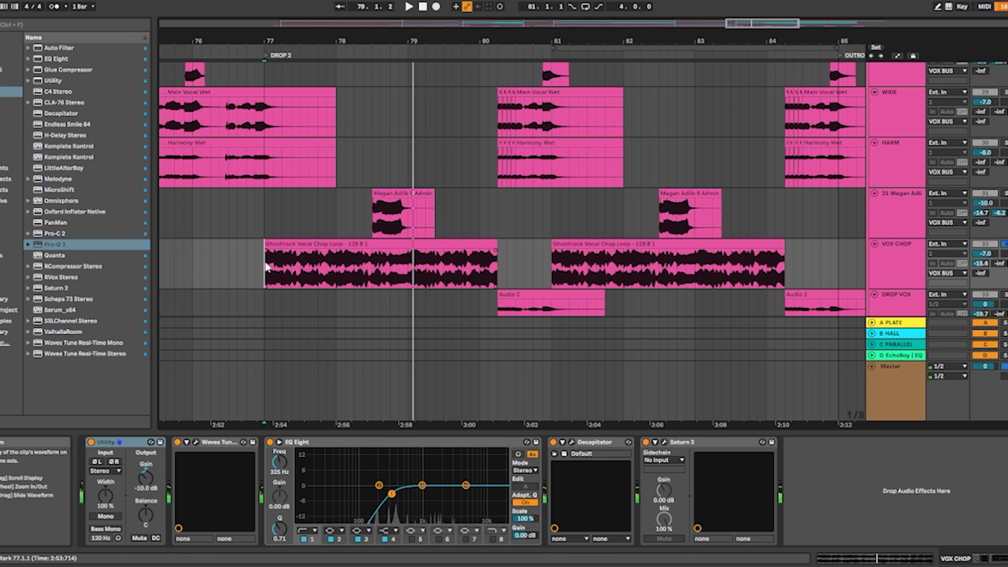
pyautogui.press('space')
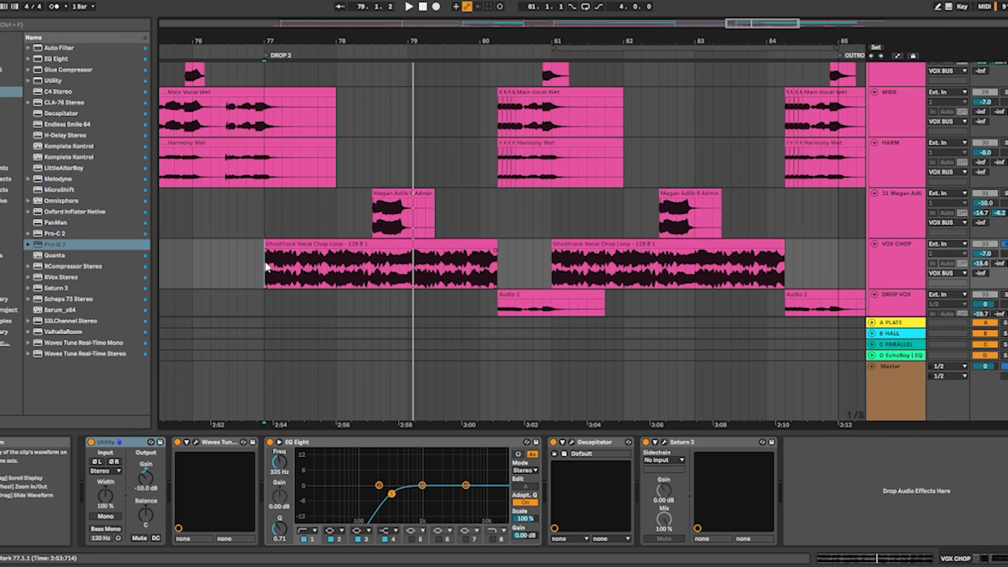
# Play the chopped main vocal on the WIDE track from 80.2, looking closely at its short repeated slices.
pyautogui.scroll(3, 513, 166)
pyautogui.click(503, 162)
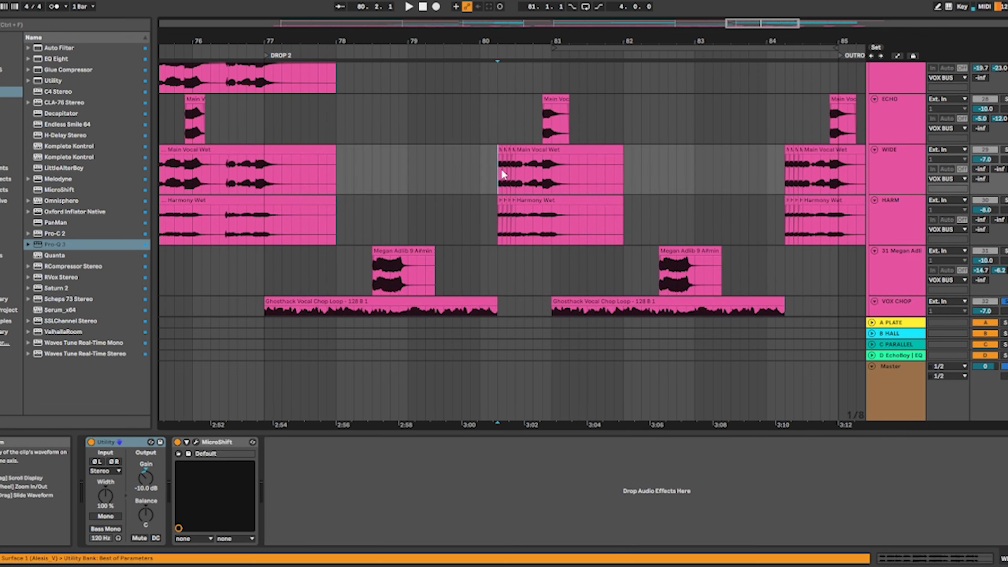
pyautogui.scroll(2, 953, 109)
pyautogui.scroll(-1, 953, 109)
pyautogui.press('space')
pyautogui.scroll(5, 553, 196)
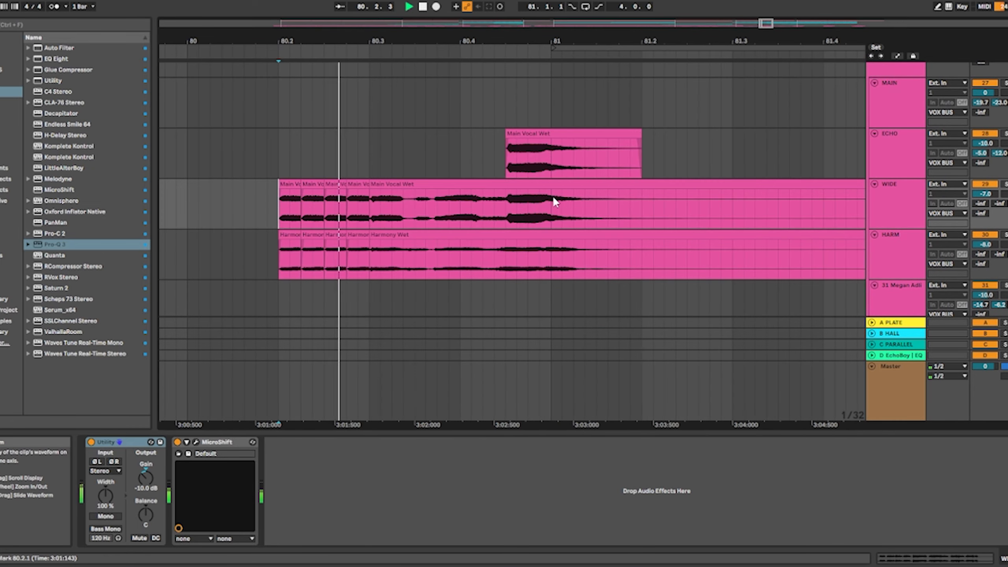
pyautogui.scroll(-2, 584, 197)
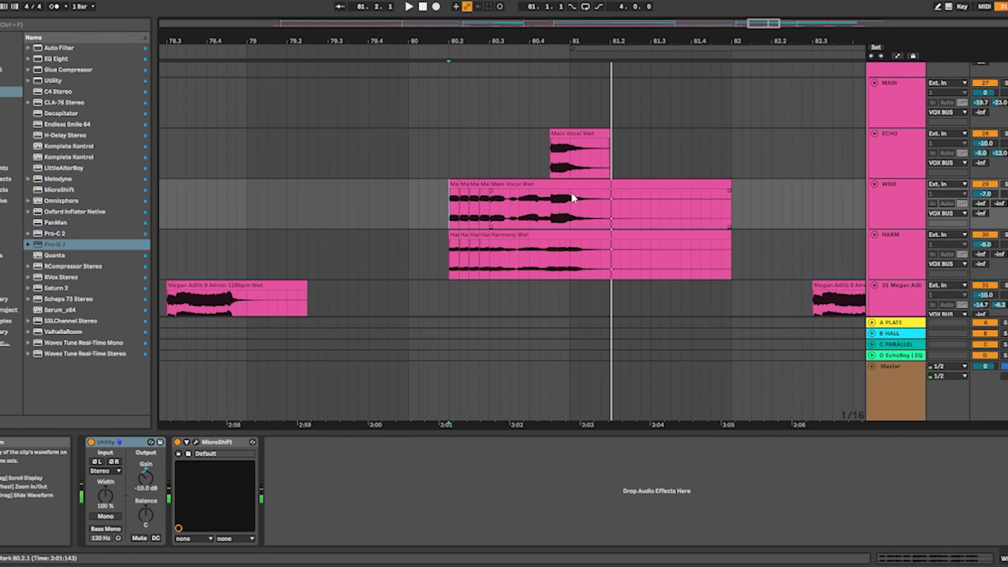
pyautogui.scroll(-1, 571, 194)
pyautogui.scroll(-4, 551, 197)
pyautogui.scroll(3, 632, 121)
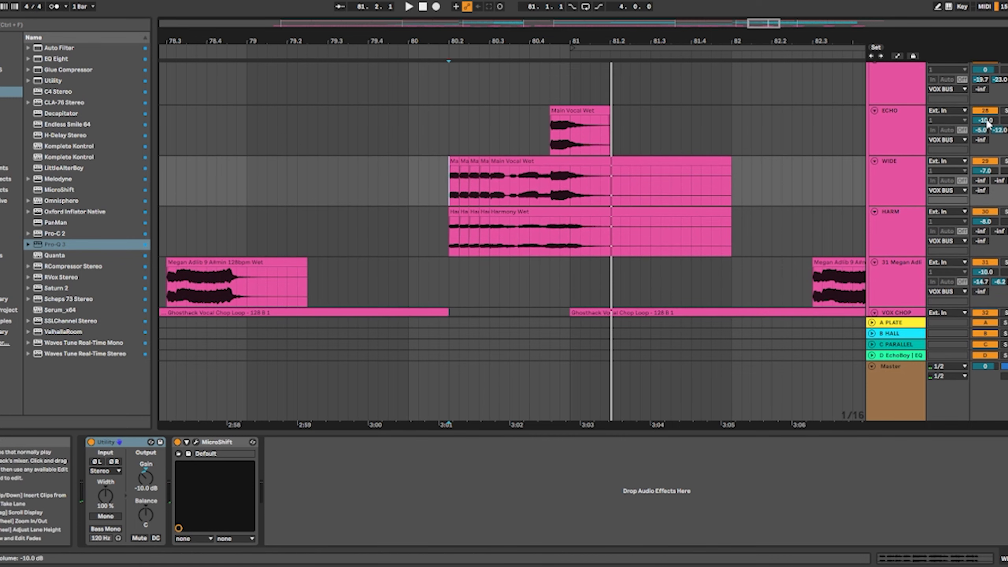
# Play the ECHO track's vocal clip just before bar 81 in solo, and turn its solo off after listening.
pyautogui.click(550, 133)
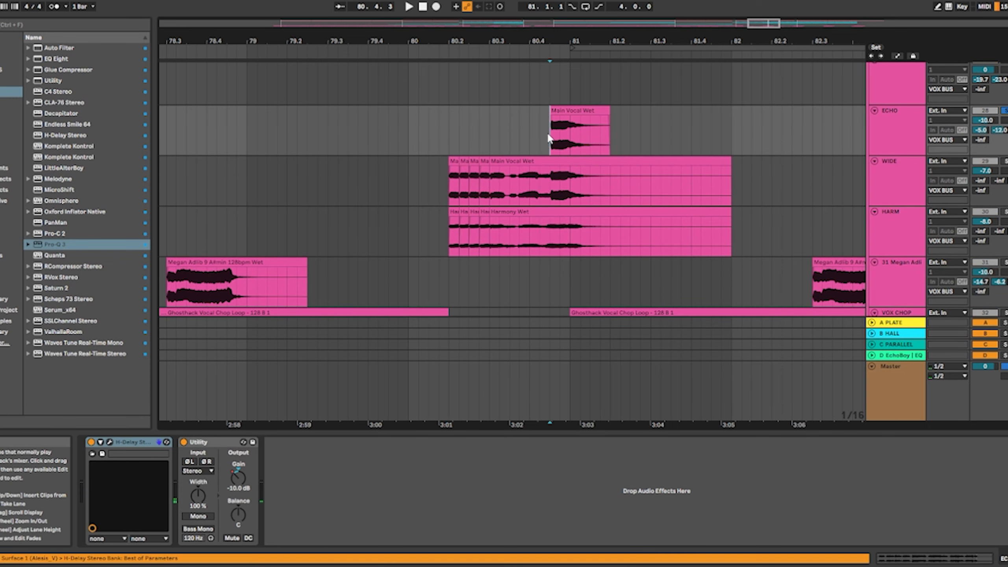
pyautogui.press('space')
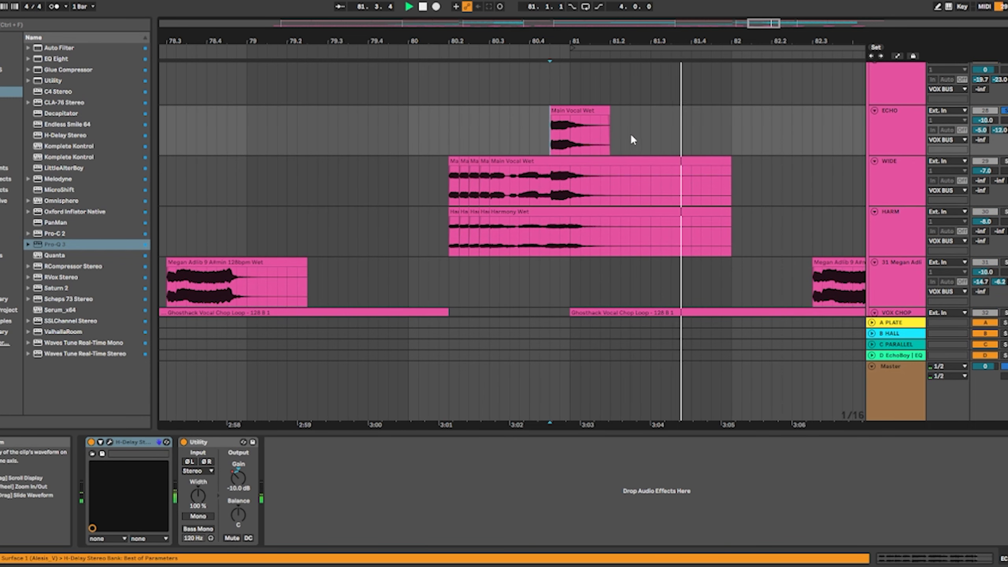
pyautogui.click(1007, 112)
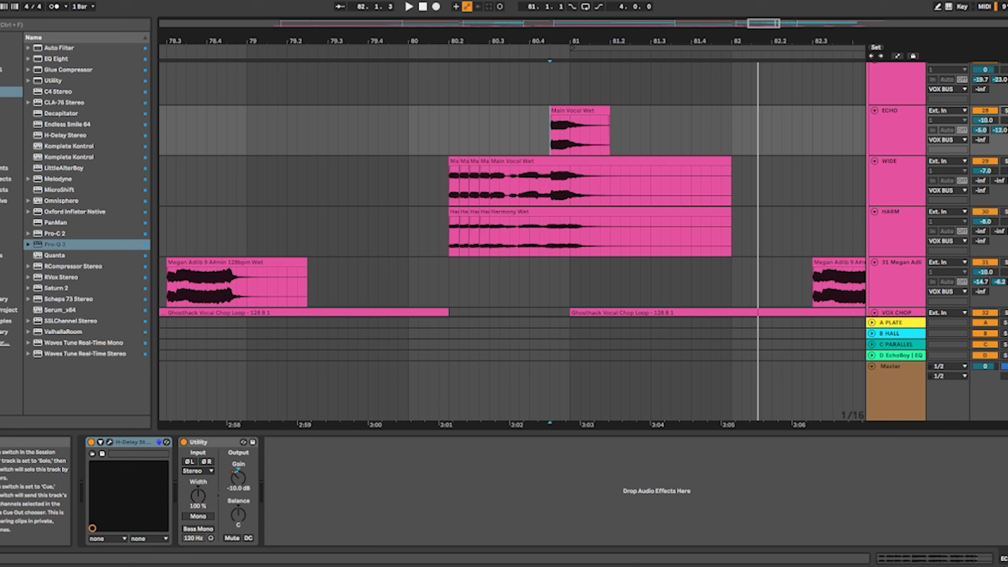
# Play the chopped vocals from 80.2 with the WIDE track soloed and again with the HARM track soloed.
pyautogui.click(449, 193)
pyautogui.press('space')
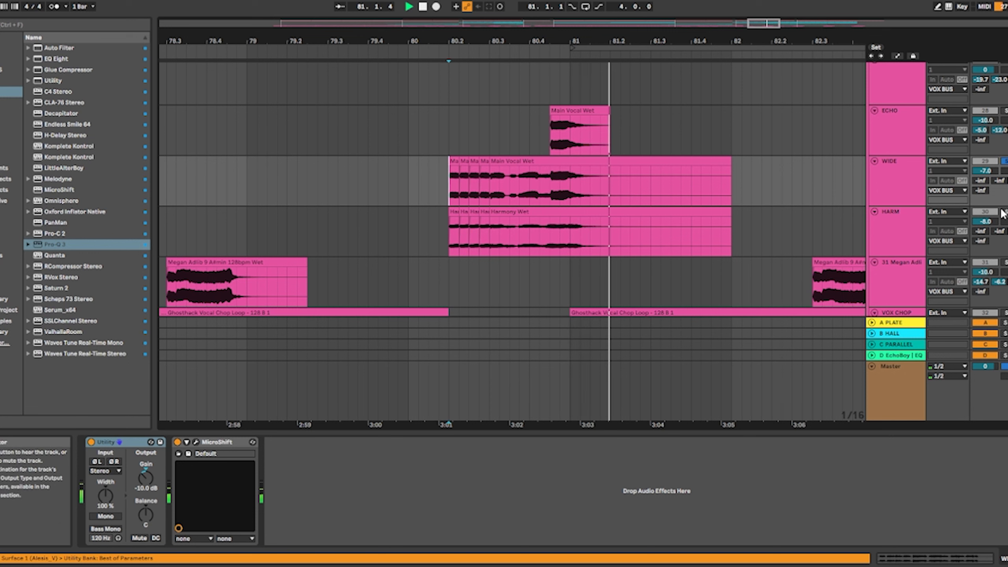
pyautogui.press('space')
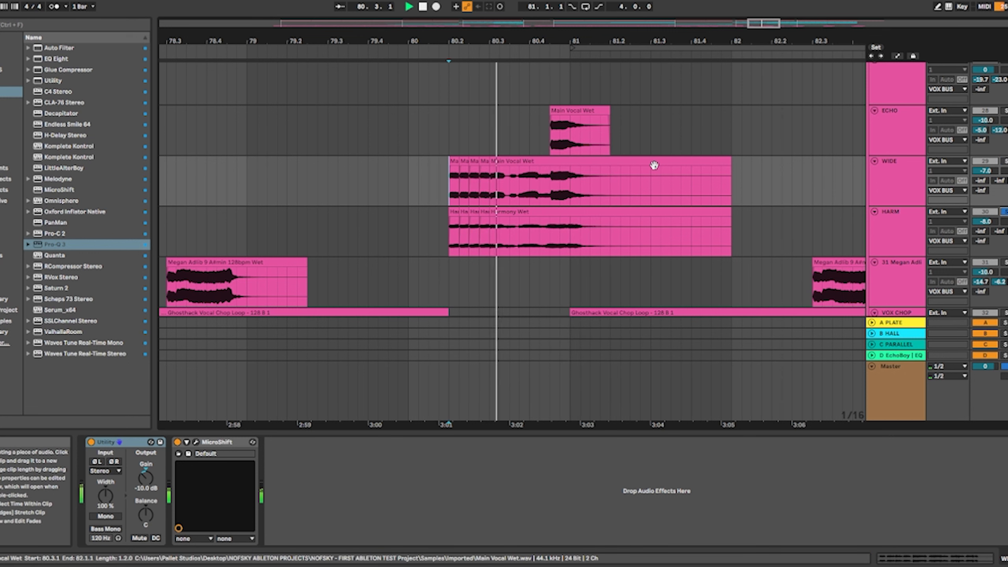
# Play the Audio 2 clip on the DROP VOX track from 80.2 in solo and review the track's effects.
pyautogui.scroll(-5, 654, 165)
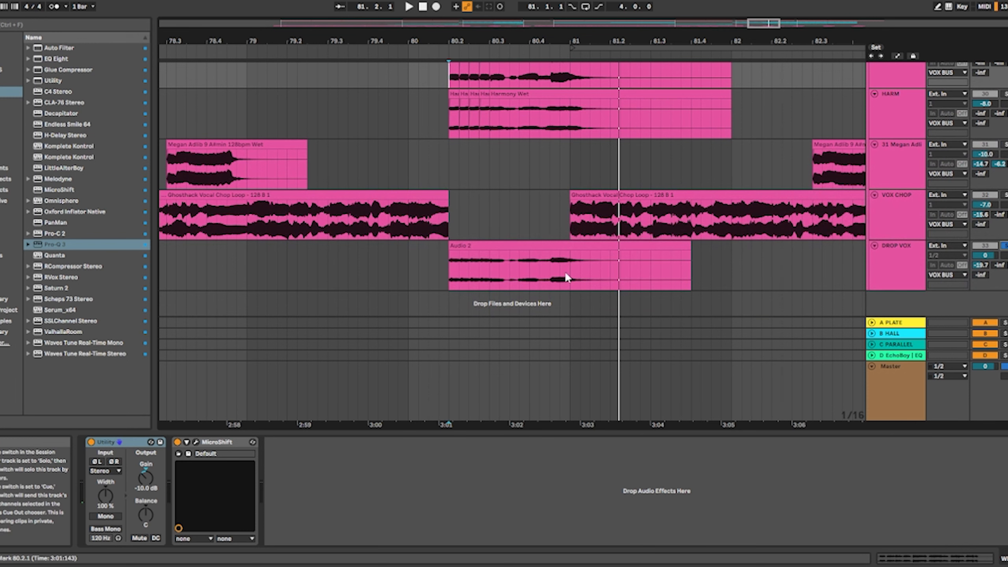
pyautogui.click(453, 273)
pyautogui.press('space')
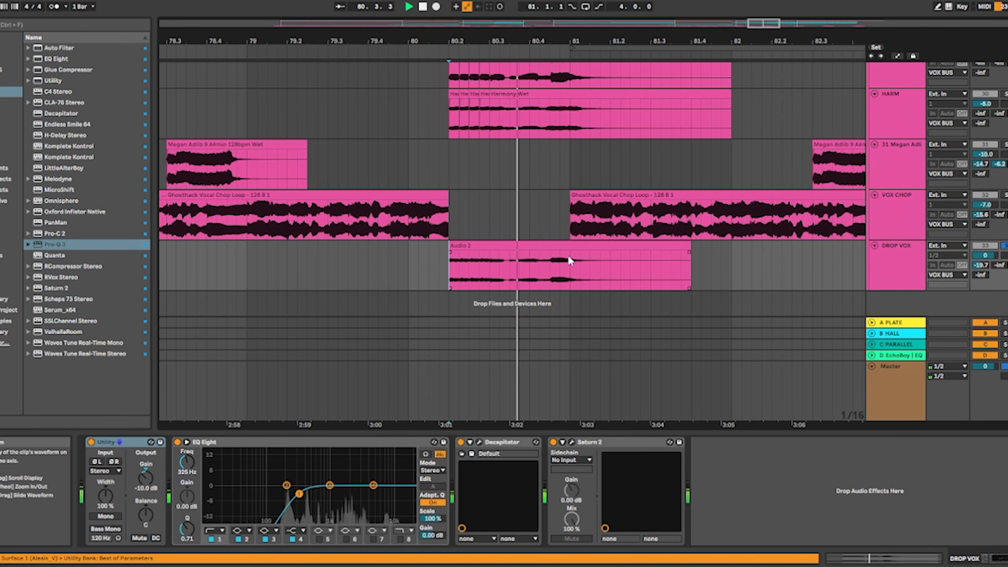
pyautogui.press('space')
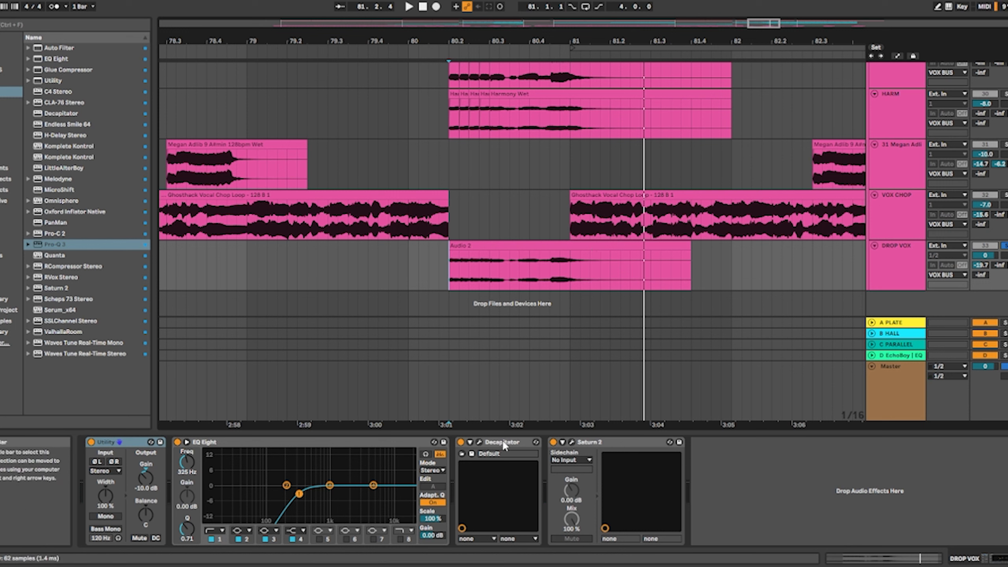
pyautogui.scroll(1, 469, 268)
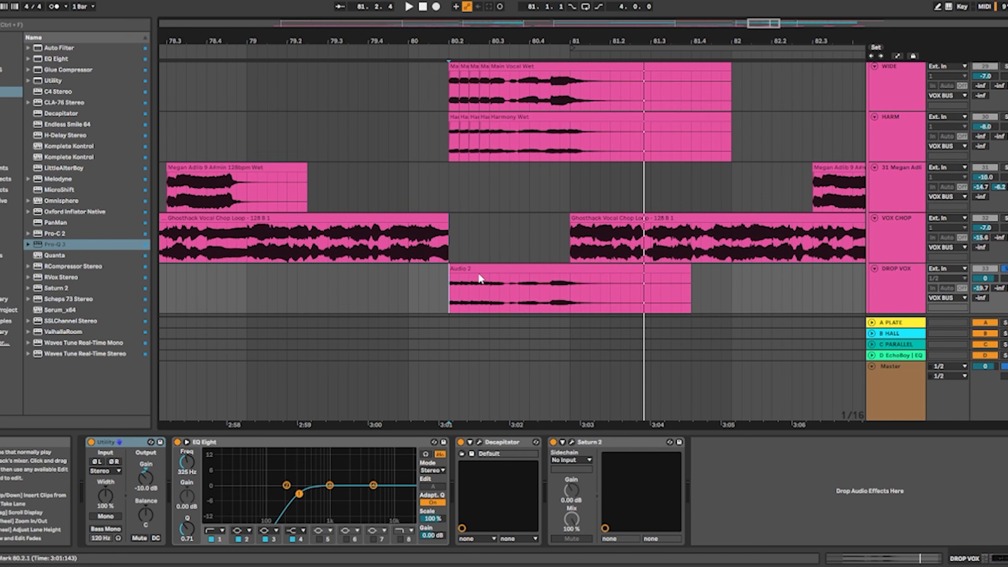